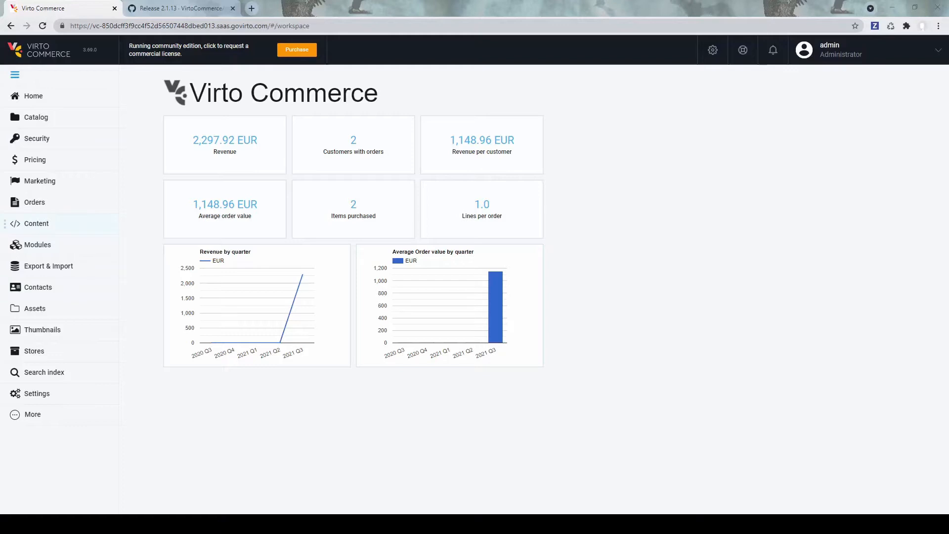
Open the Content workspace for the Drones store.
left_click(51, 226)
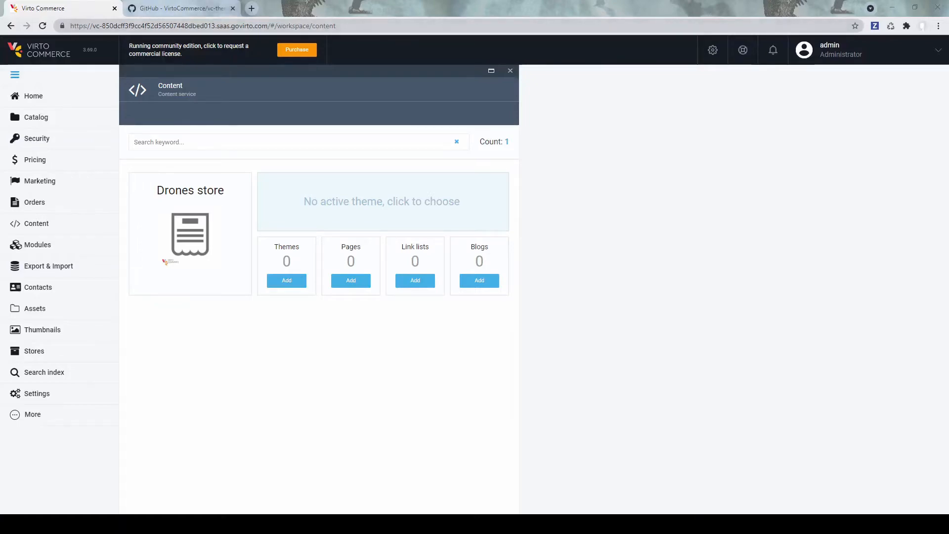
On GitHub, open the vc-theme-default 2.1.13 release page listing its zip asset.
left_click(164, 8)
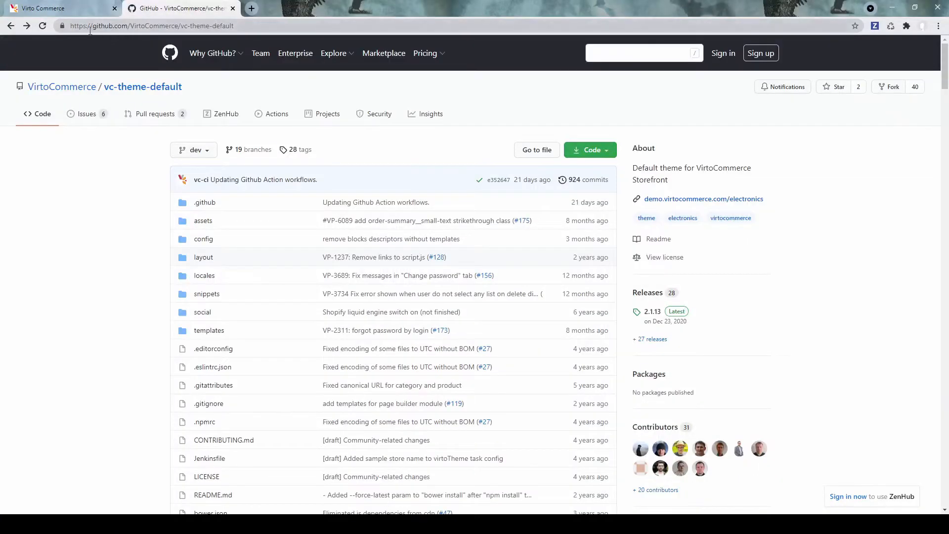
left_click_drag(181, 27, 248, 26)
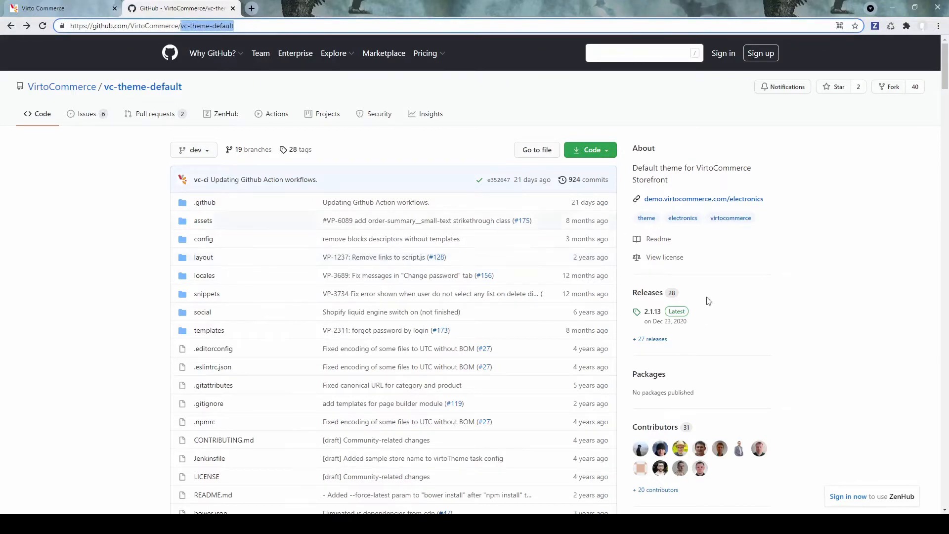
left_click(653, 313)
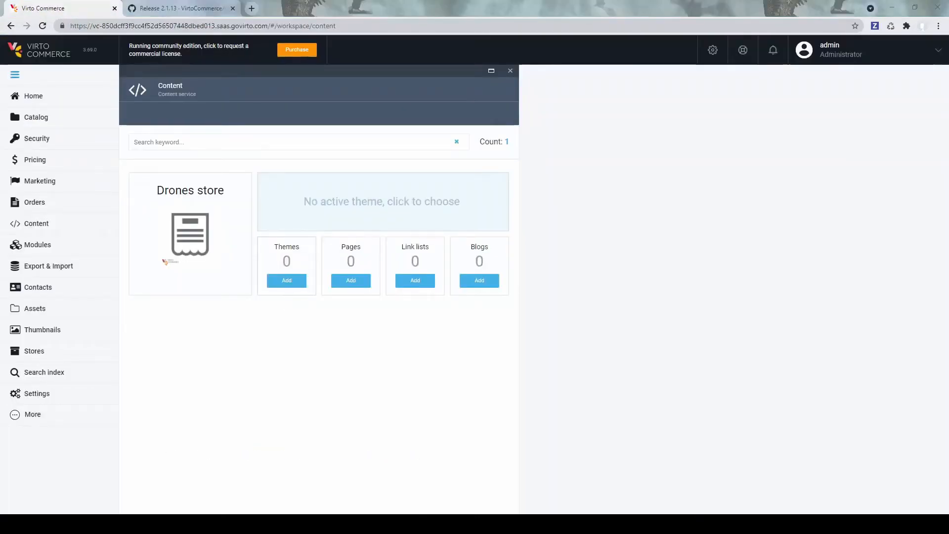
Upload the vc-theme-default-2.1.13.zip package to the Drones store's themes.
left_click(287, 262)
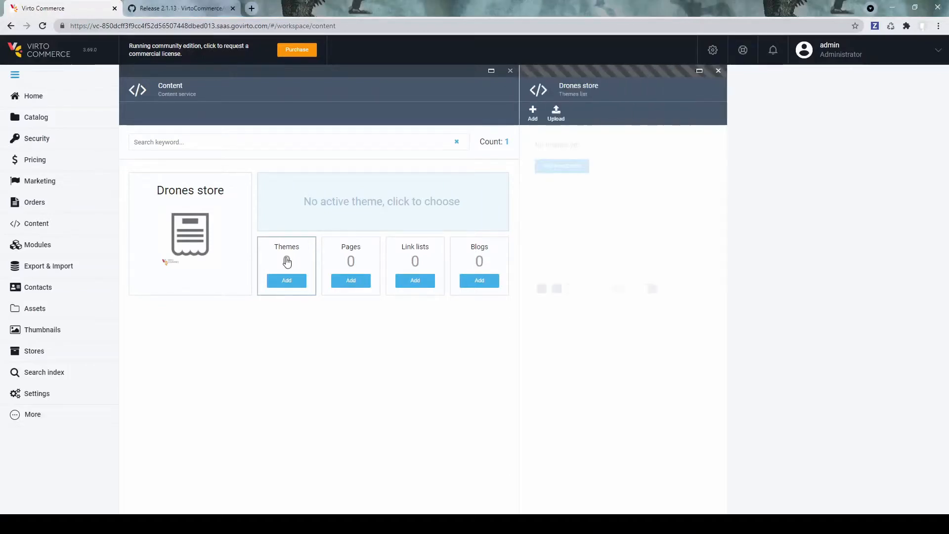
left_click(555, 114)
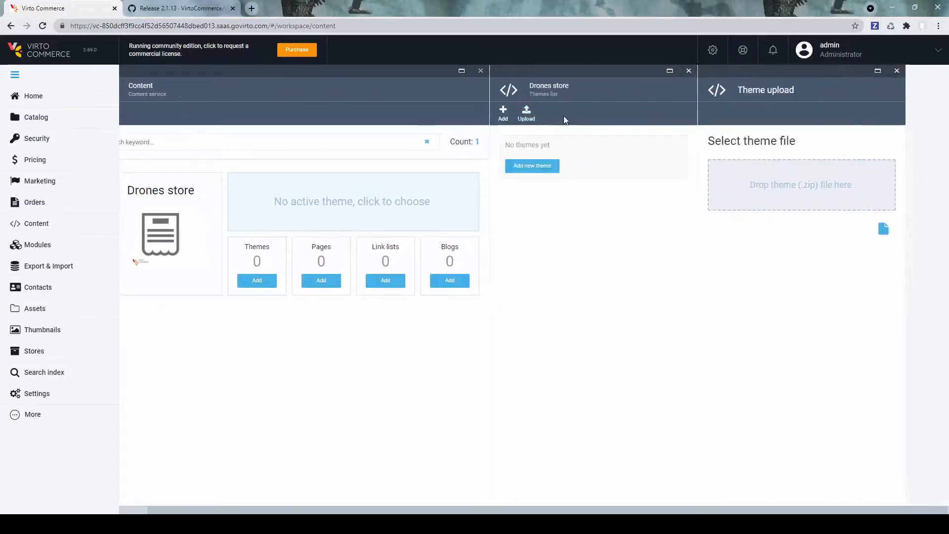
left_click(884, 229)
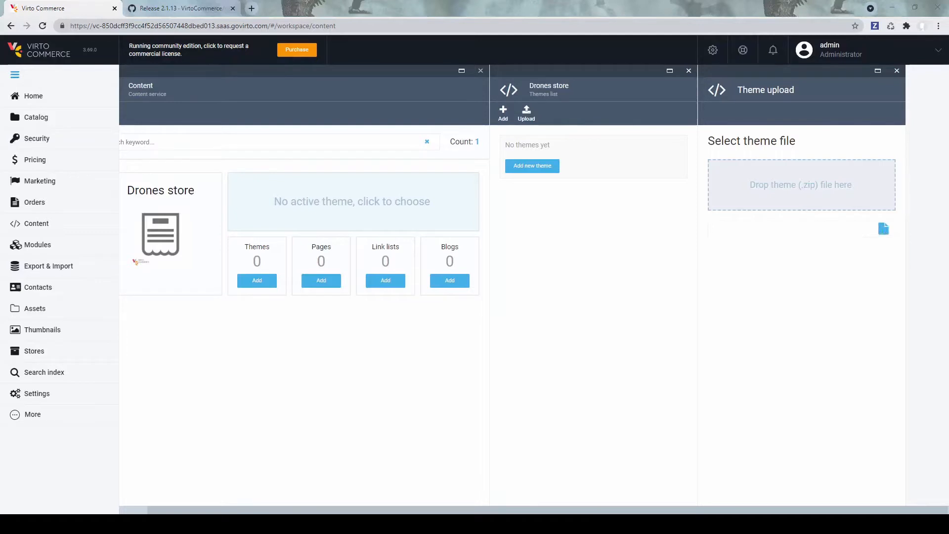
left_click(778, 401)
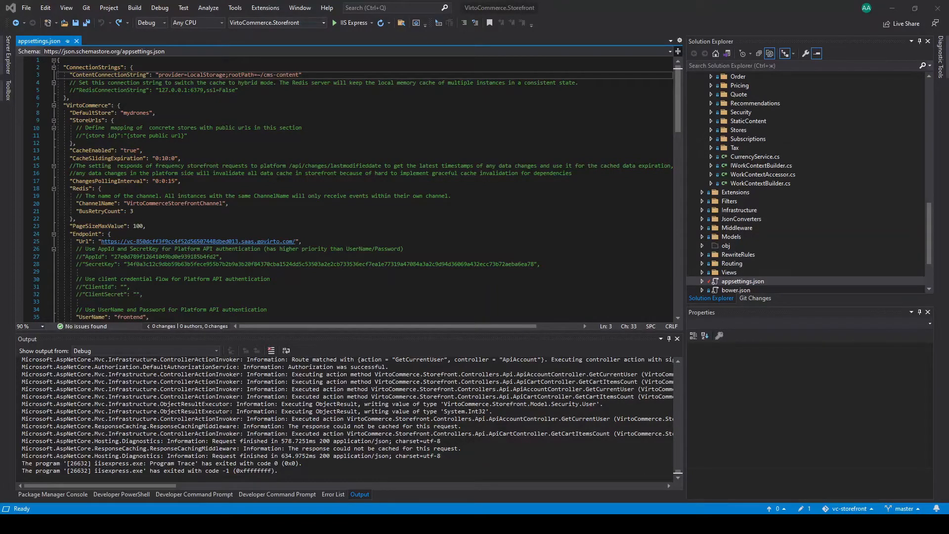
Change the content provider in appsettings.json from LocalStorage to AzureBlobStorage.
scroll(806, 183, "up", 10)
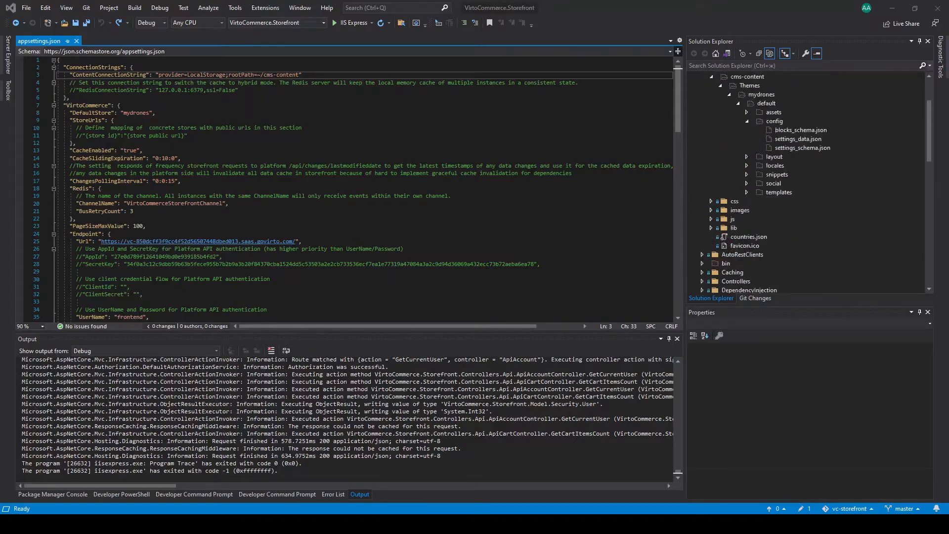
scroll(806, 183, "down", 10)
scroll(806, 183, "down", 2)
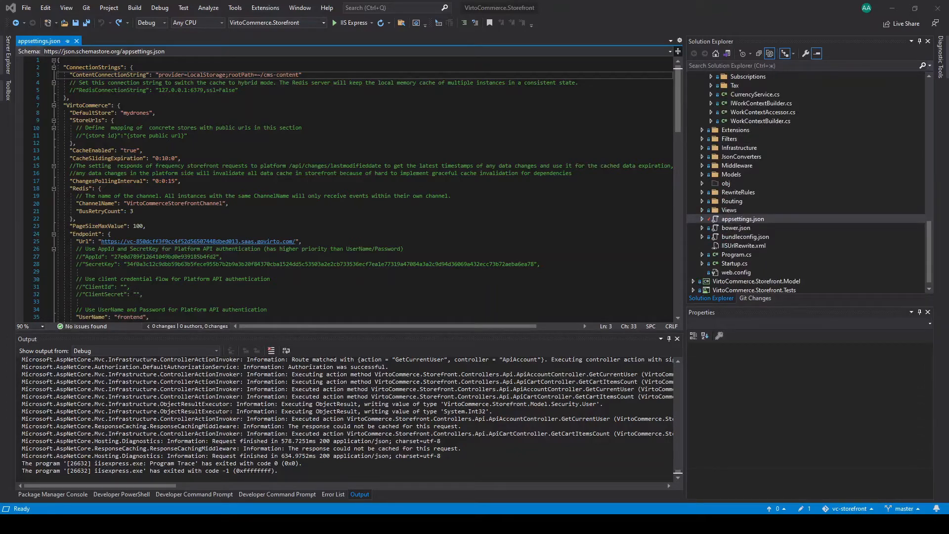
double_click(213, 75)
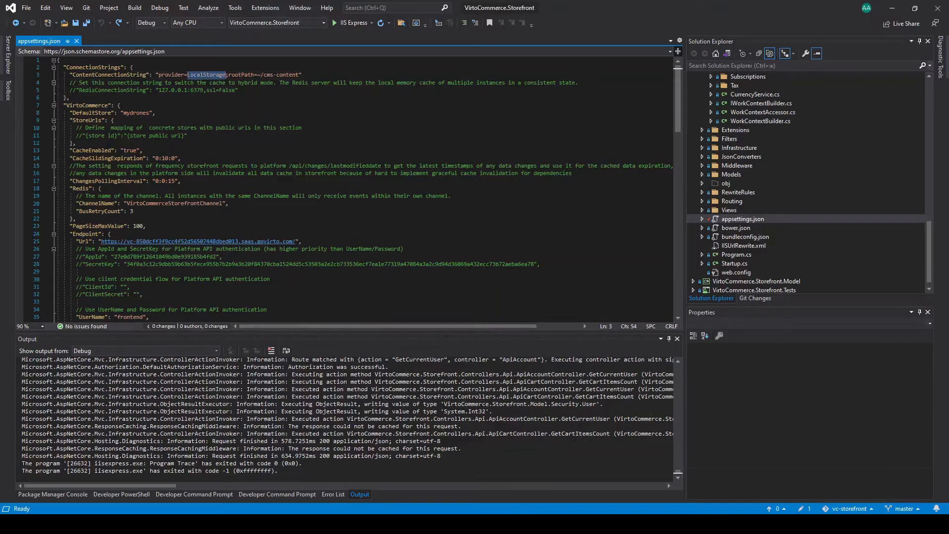
key("alt+Tab")
type("AzureBlobStorage")
left_click(255, 74)
Replace rootPath with the blob container name and storage connection string, then save.
left_click_drag(242, 75, 310, 75)
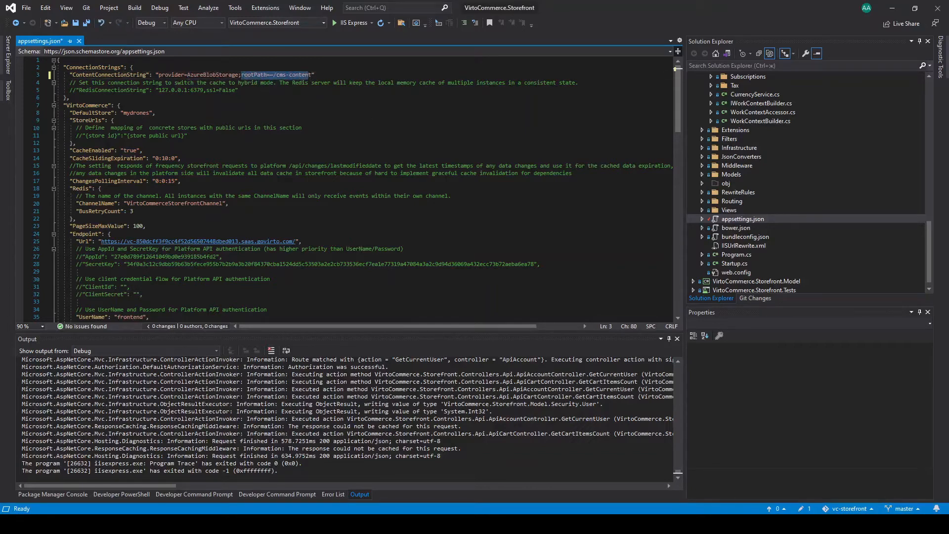
key("alt+Tab")
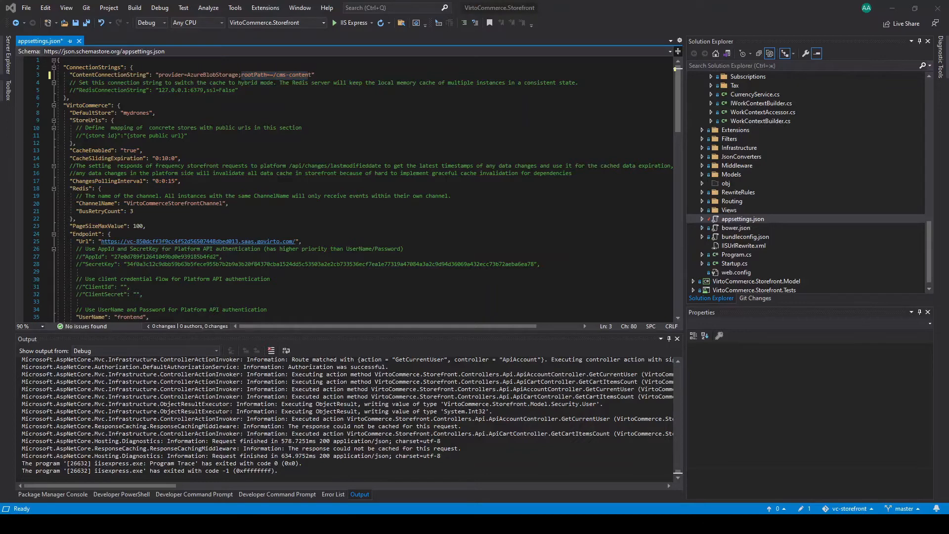
key("alt+Tab")
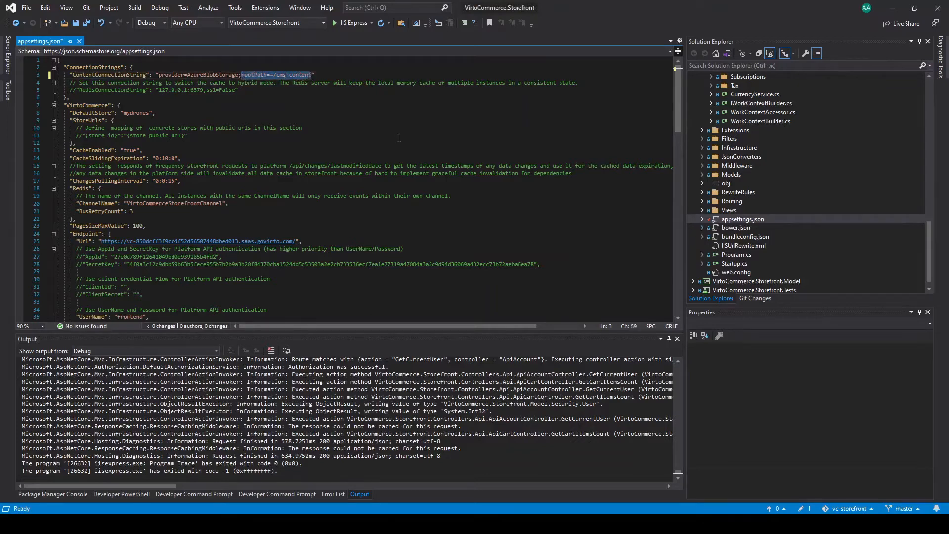
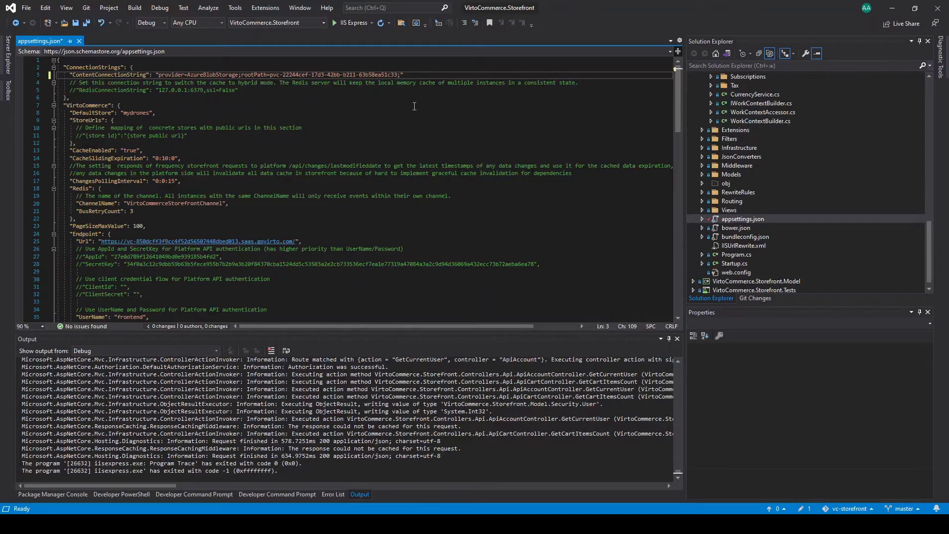
key("alt+Tab")
key("alt+Tab")
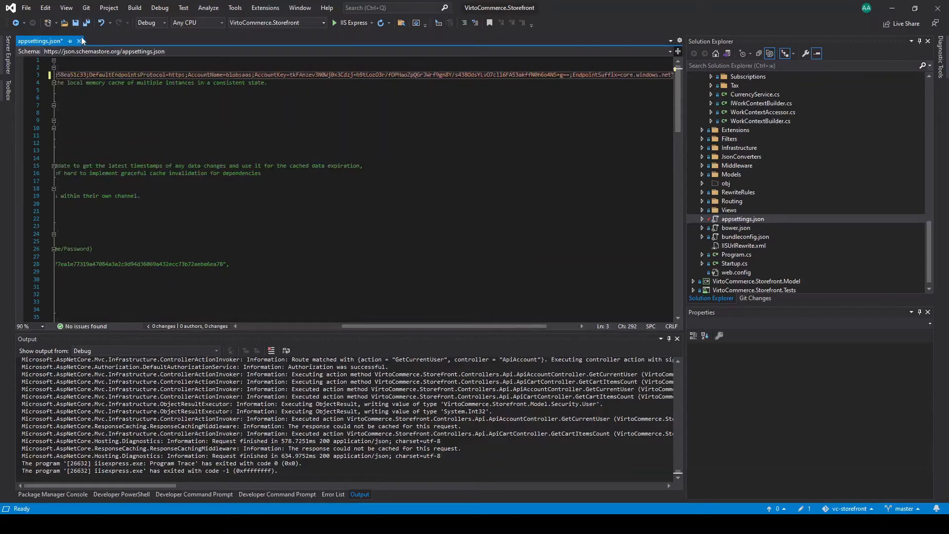
key("ctrl+s")
left_click(302, 143)
left_click_drag(376, 326, 133, 289)
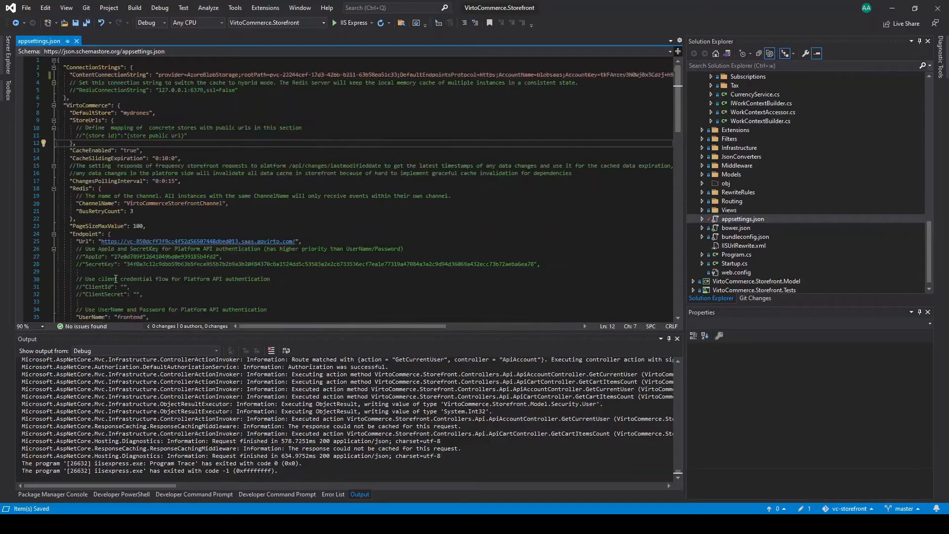
Run the Drones storefront locally at localhost:2082 via IIS Express, then return to the admin.
left_click(349, 22)
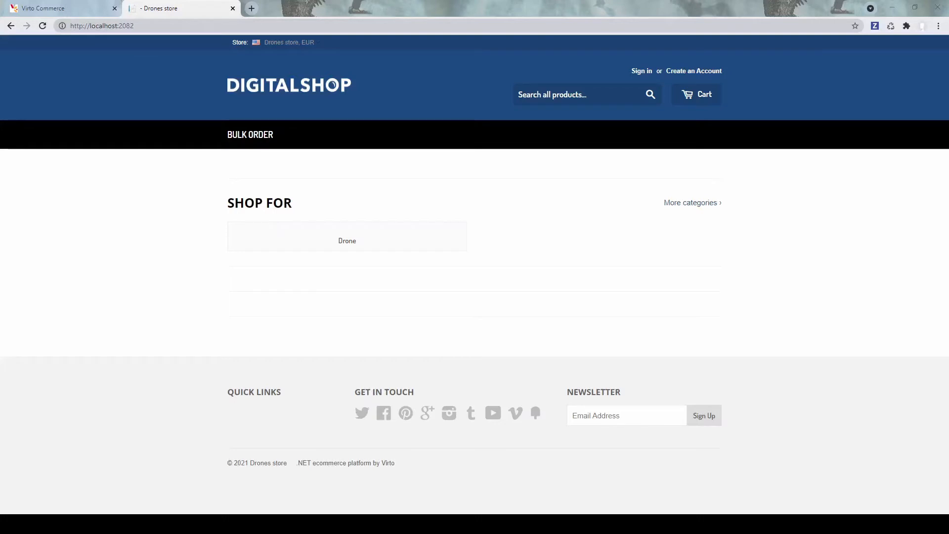
left_click(66, 9)
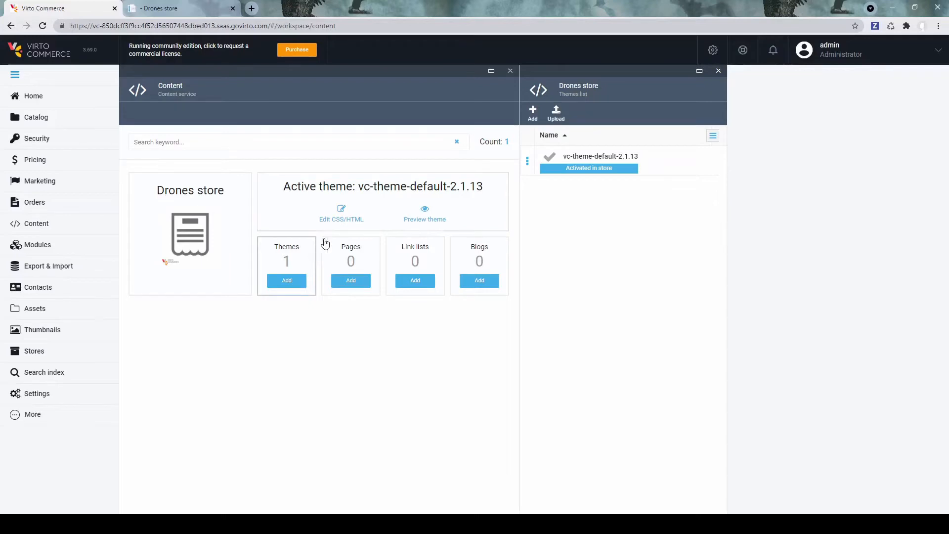
left_click(600, 155)
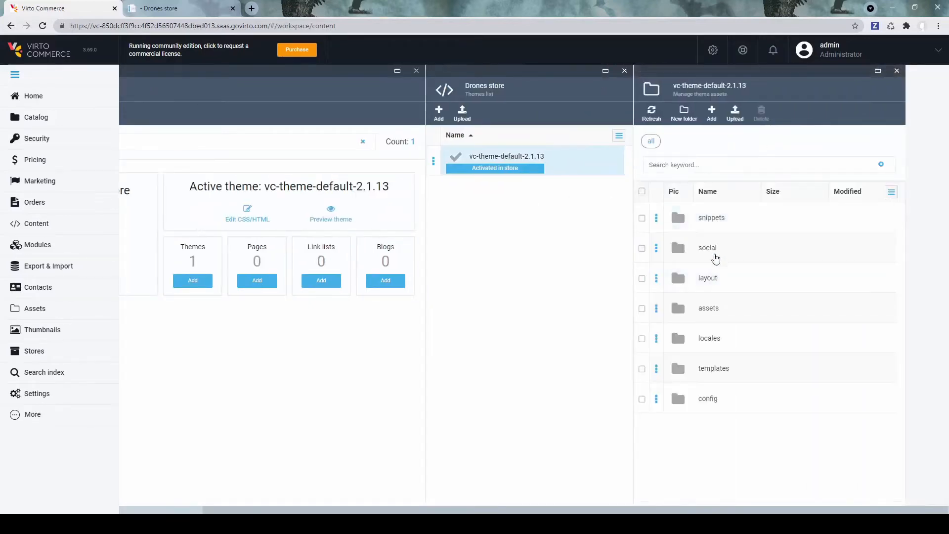
left_click(715, 401)
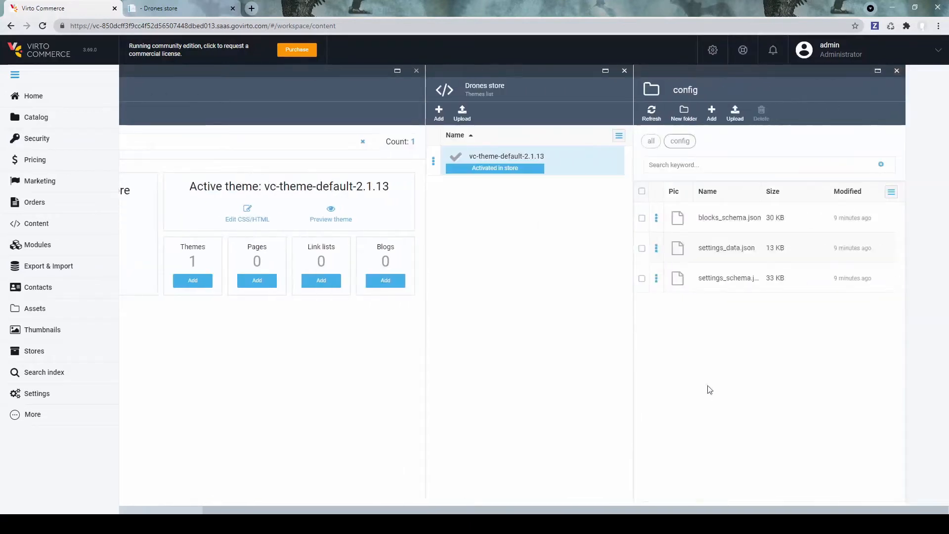
left_click(728, 250)
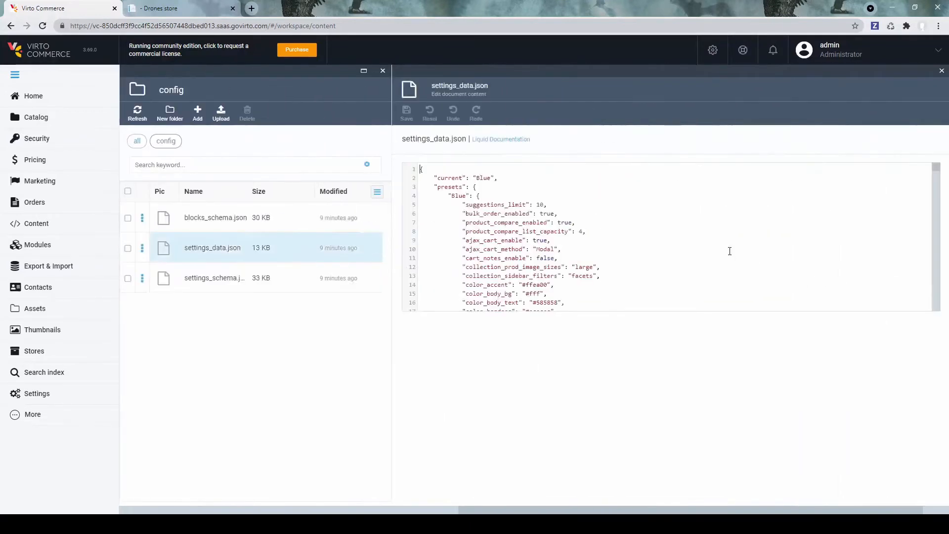
double_click(451, 187)
double_click(457, 197)
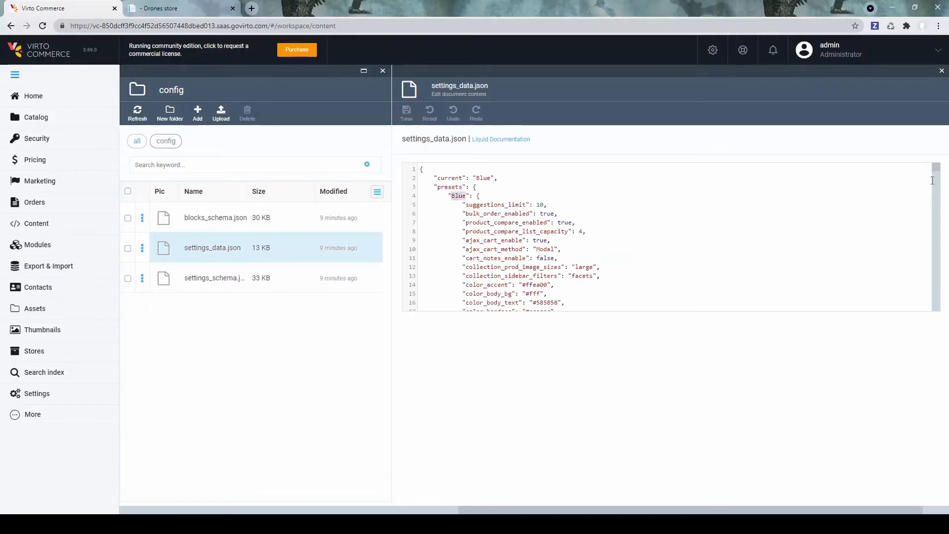
scroll(850, 236, "down", 15)
scroll(647, 261, "down", 6)
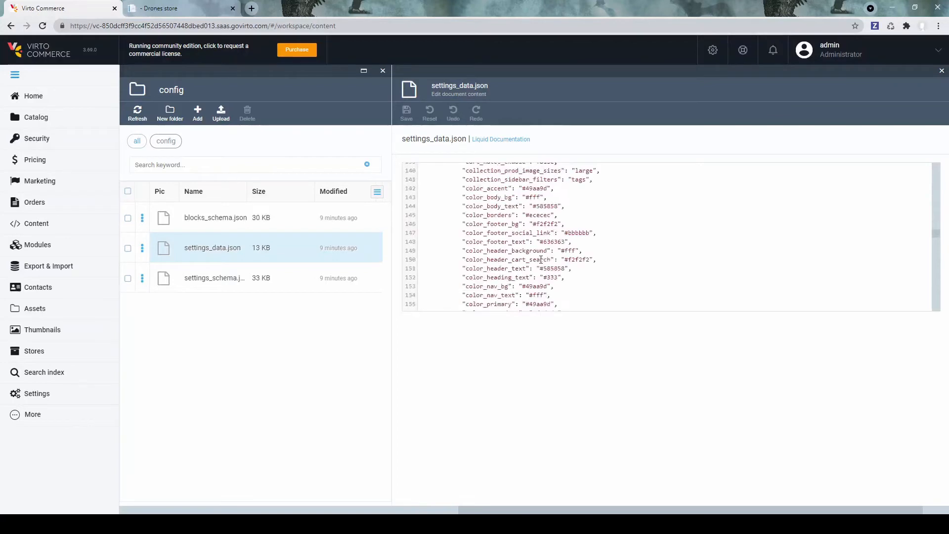
scroll(467, 276, "up", 3)
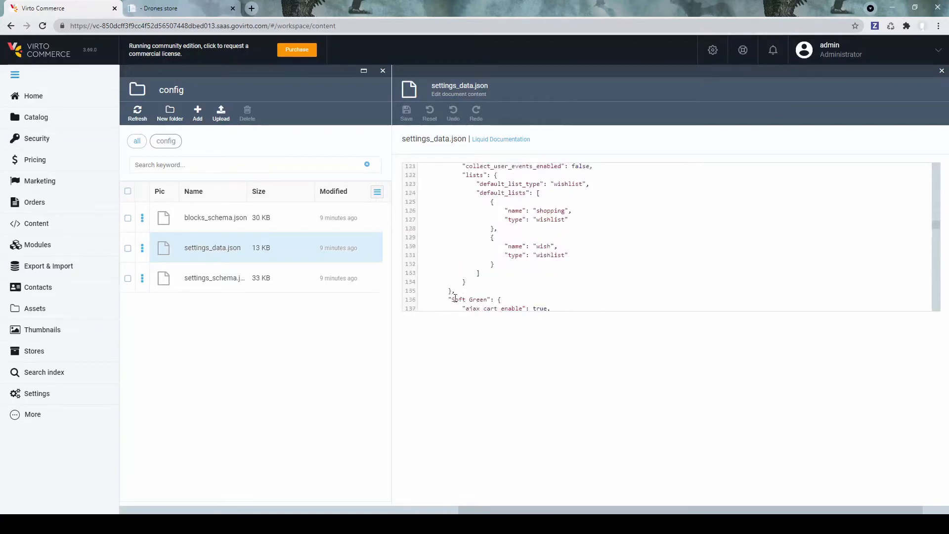
left_click_drag(451, 299, 487, 299)
key("ctrl+c")
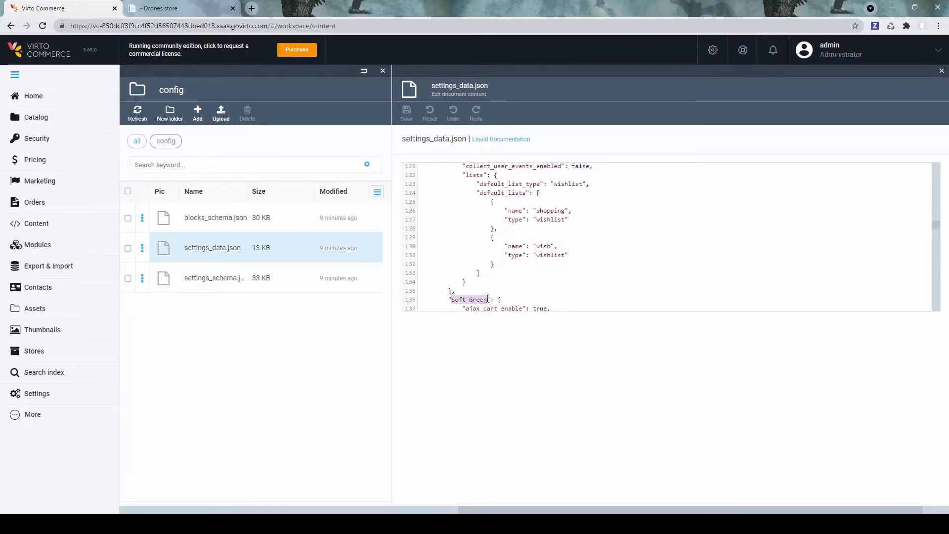
scroll(487, 299, "down", 3)
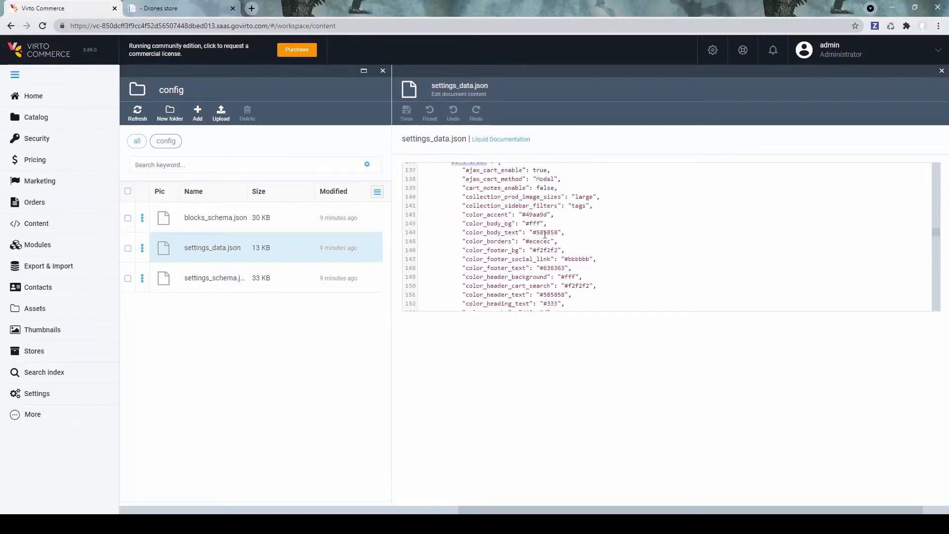
scroll(546, 234, "up", 1)
scroll(549, 230, "down", 8)
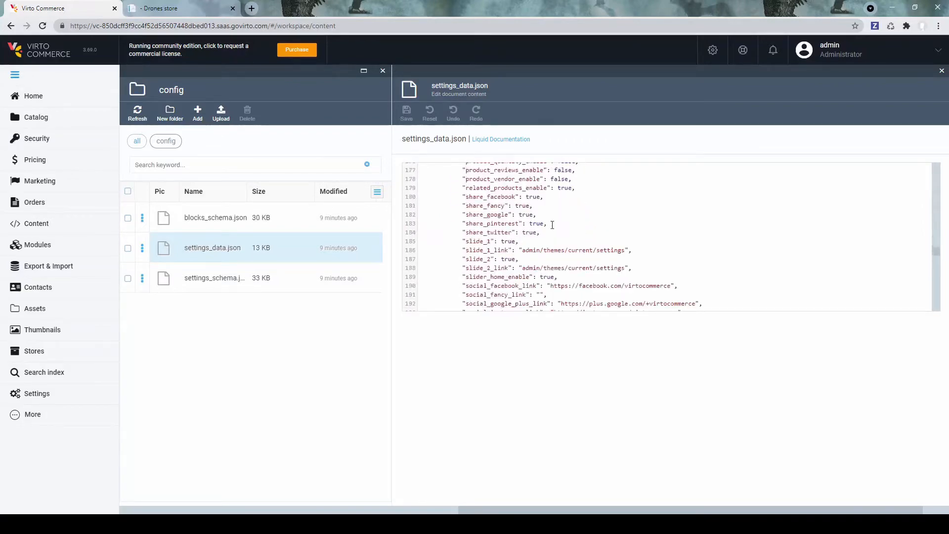
scroll(553, 225, "down", 7)
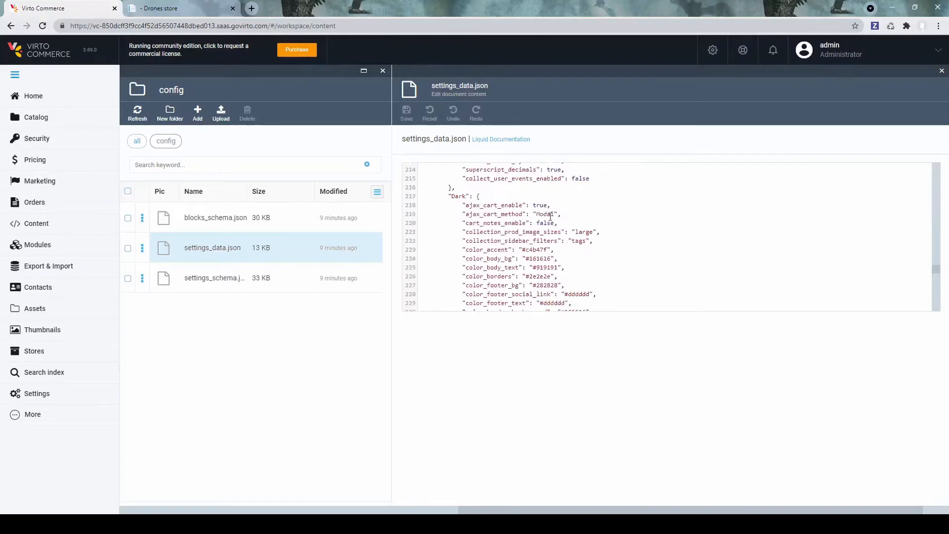
scroll(550, 217, "down", 8)
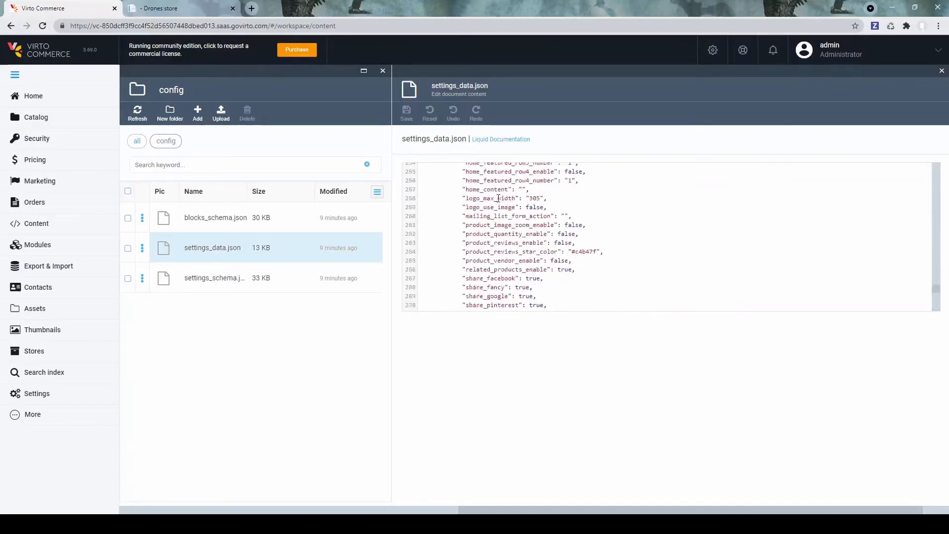
scroll(499, 199, "up", 20)
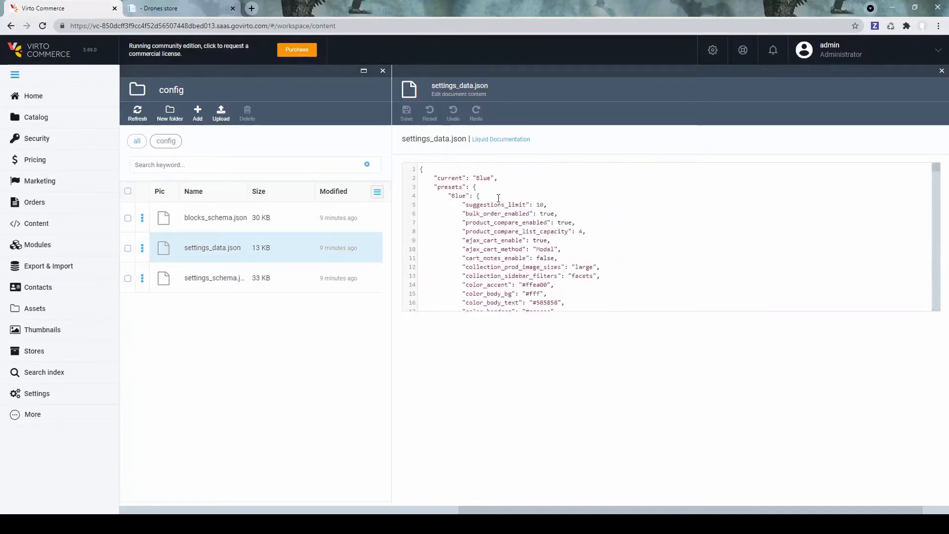
Change the current preset in settings_data.json from Blue to Soft Green and save.
double_click(484, 179)
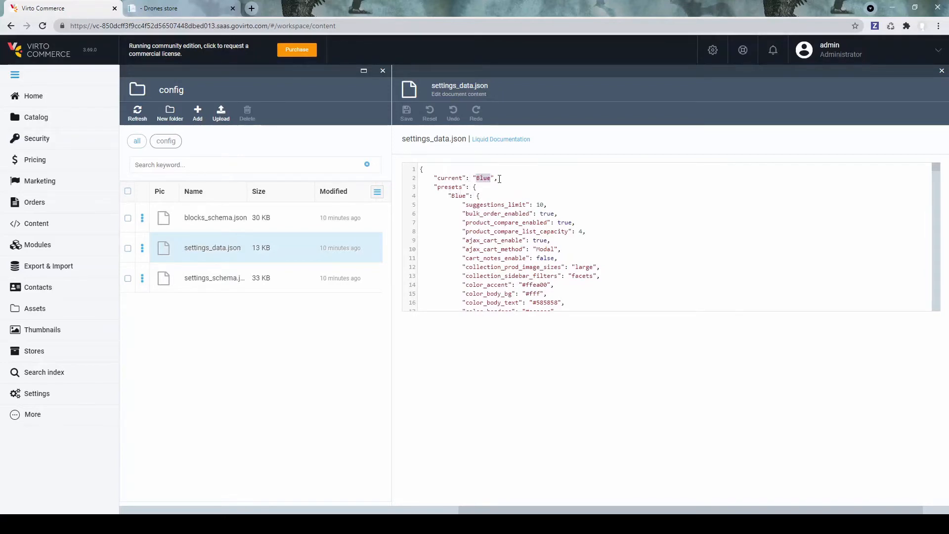
key("ctrl+v")
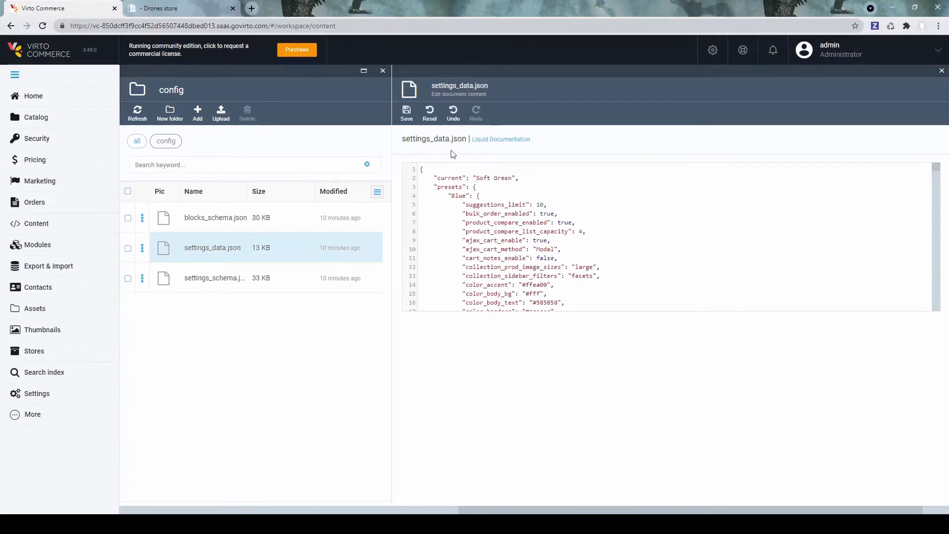
left_click(406, 112)
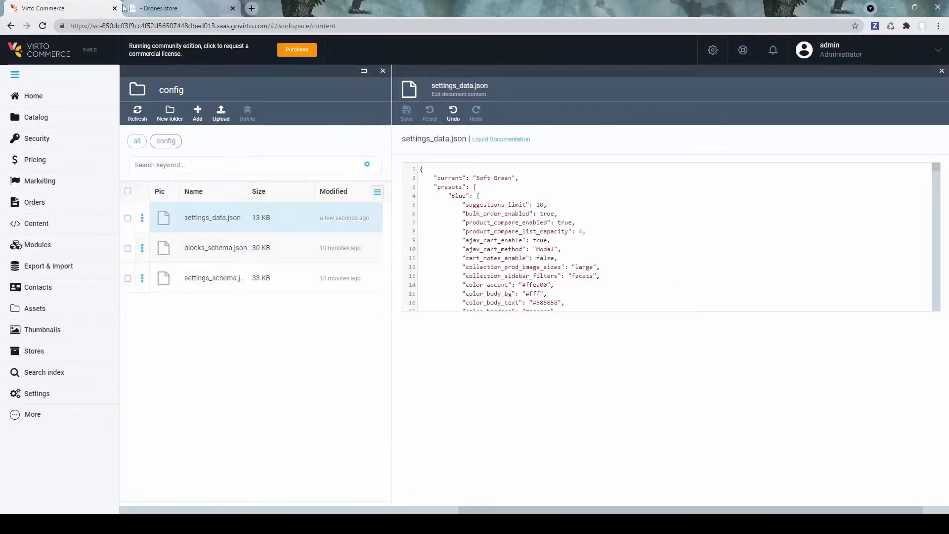
left_click(161, 9)
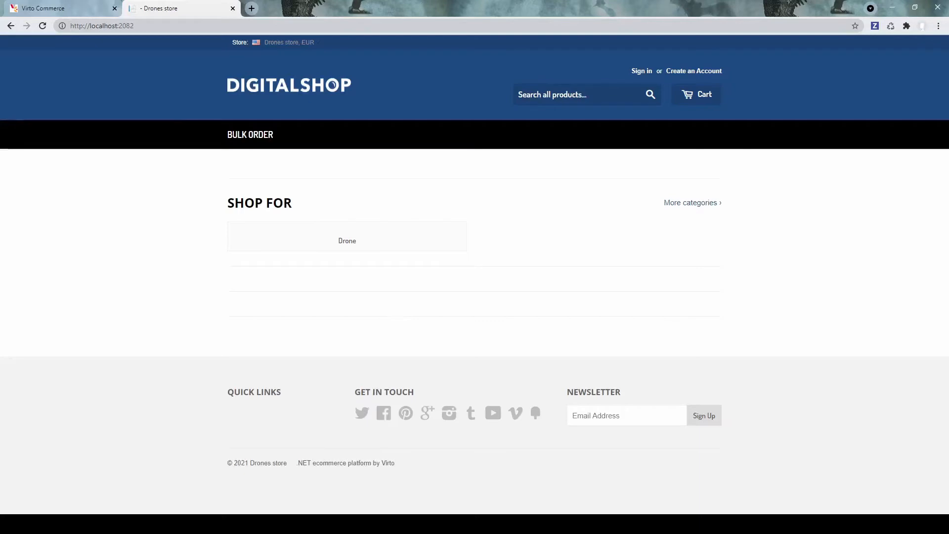
Reload the storefront to display the Soft Green preset.
key("F5")
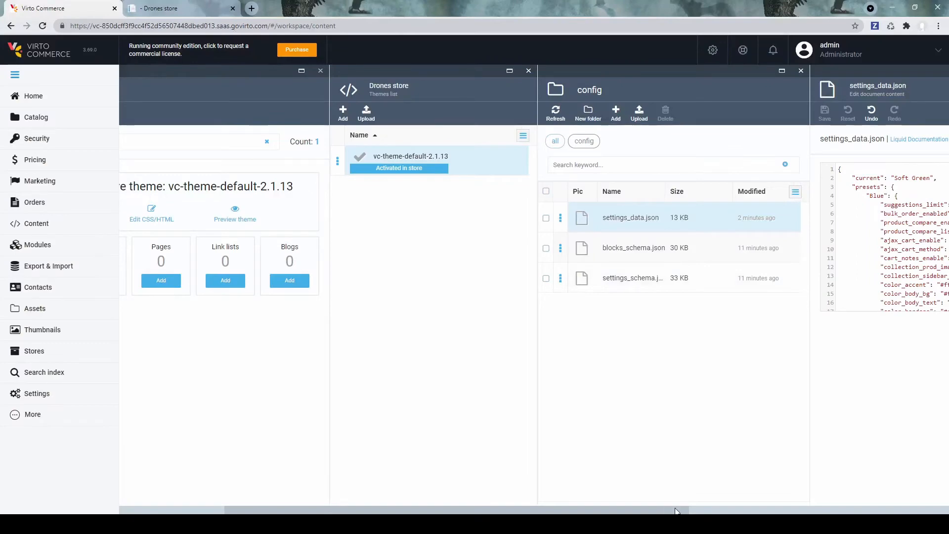
In the Soft Green preset, set logo_use_image to true and logo_max_width to 155, and save.
left_click_drag(675, 510, 860, 511)
scroll(603, 270, "down", 15)
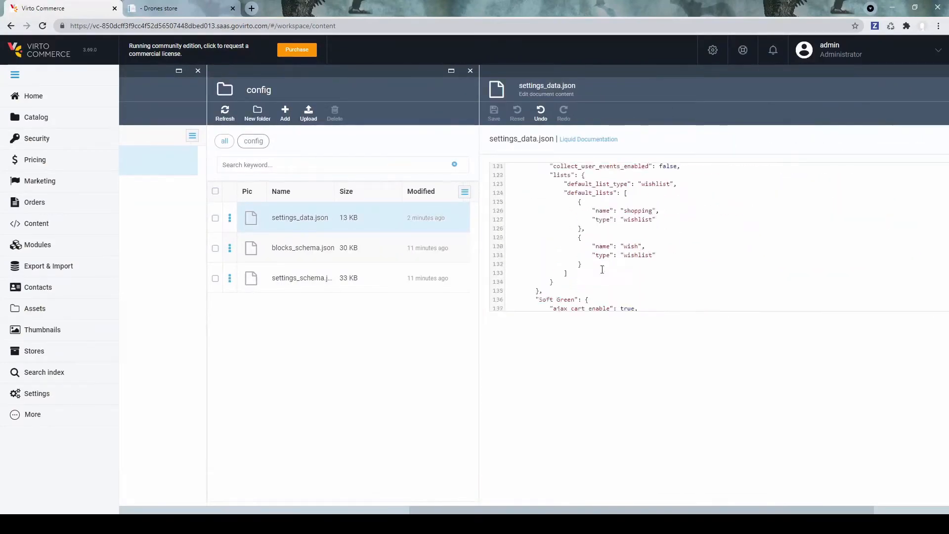
scroll(602, 269, "down", 3)
scroll(592, 206, "up", 3)
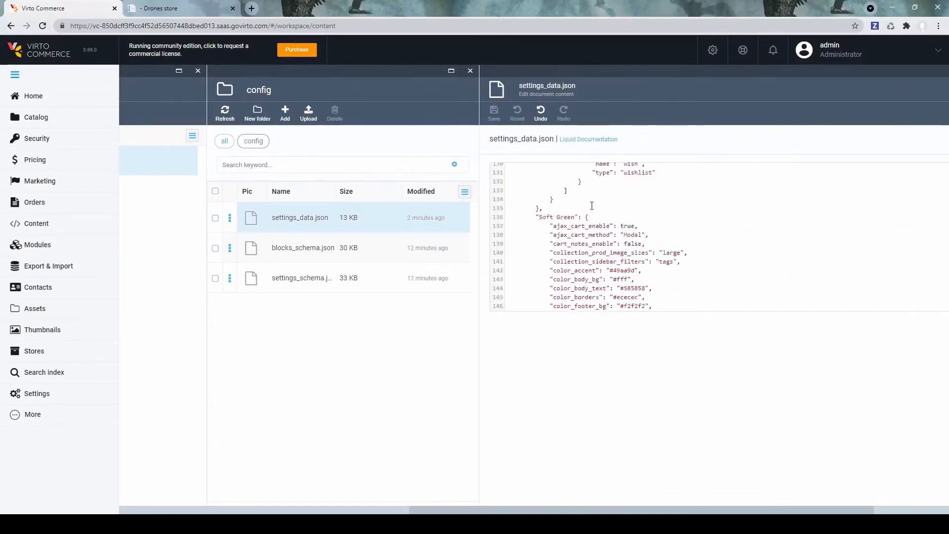
scroll(617, 226, "down", 5)
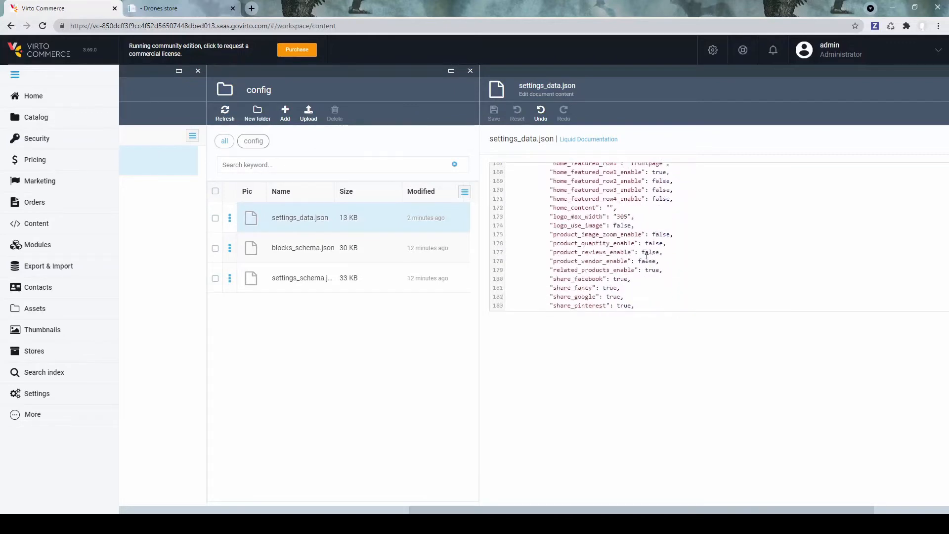
double_click(622, 226)
type("true")
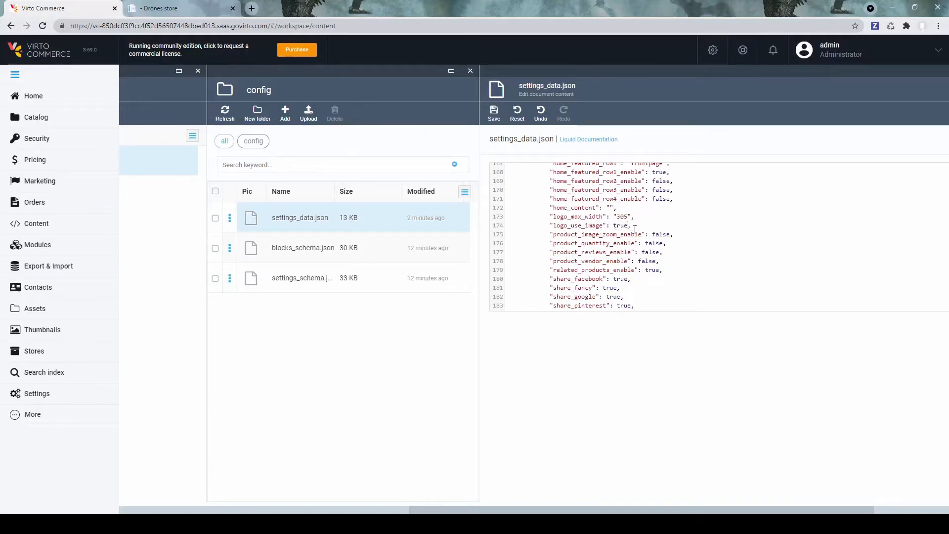
key("BackSpace")
type("15")
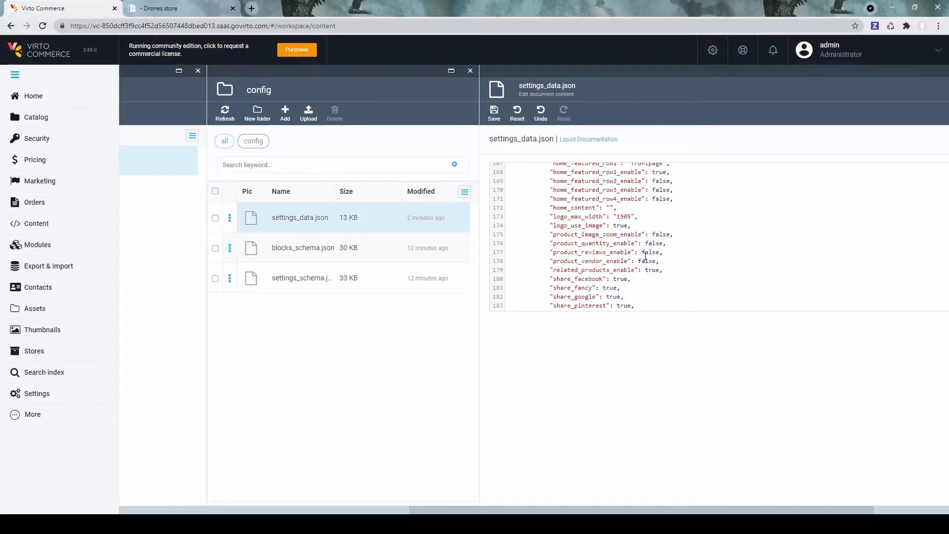
key("Delete")
left_click(494, 116)
left_click(226, 143)
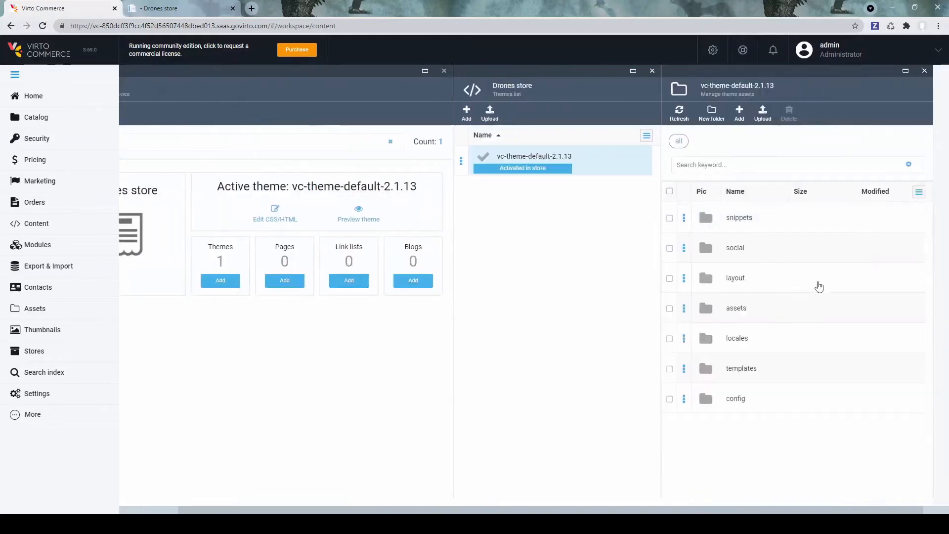
Find logo.png in the theme's assets/images folder and delete it.
left_click(714, 311)
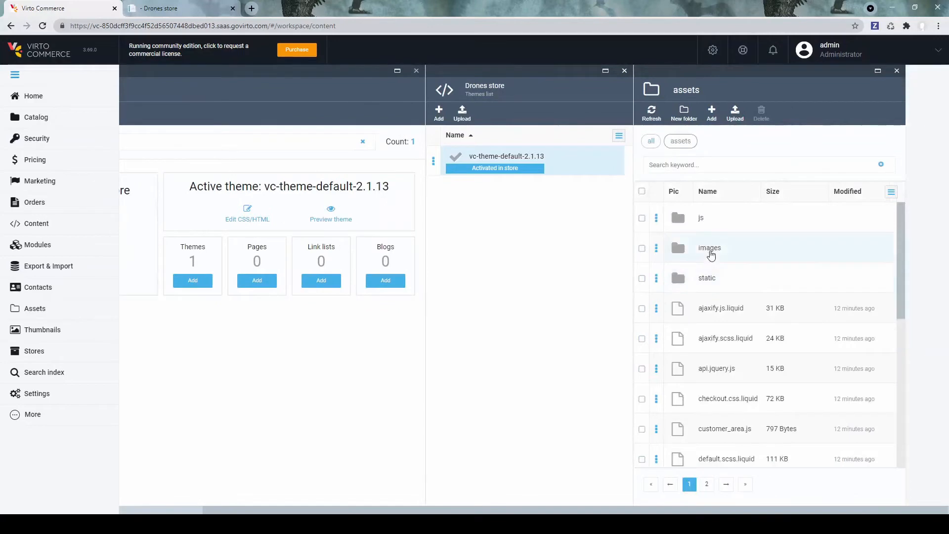
left_click(712, 249)
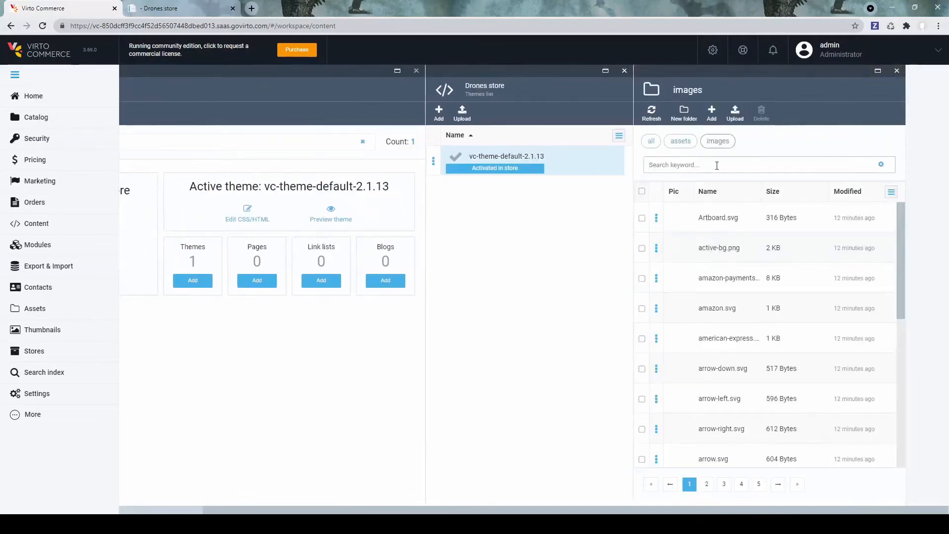
left_click(717, 165)
type("logo")
key("Return")
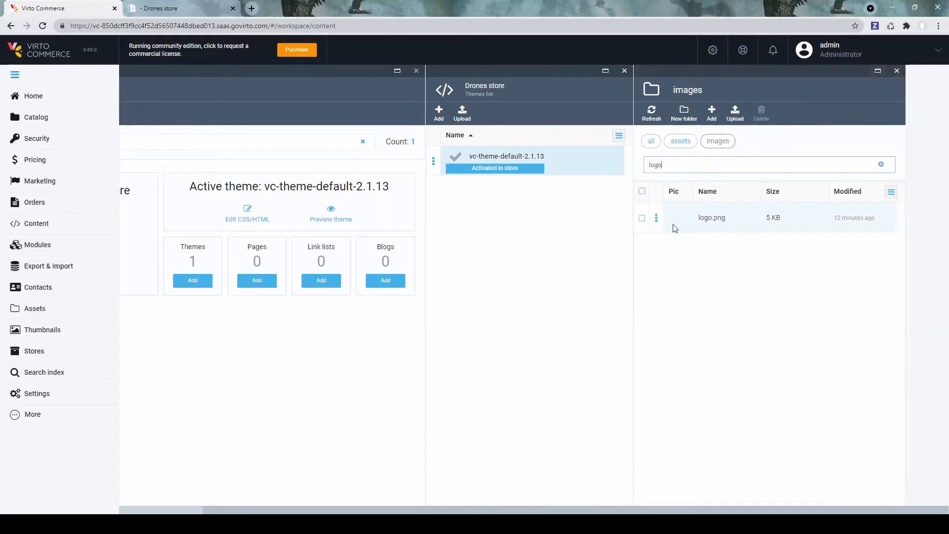
left_click(642, 218)
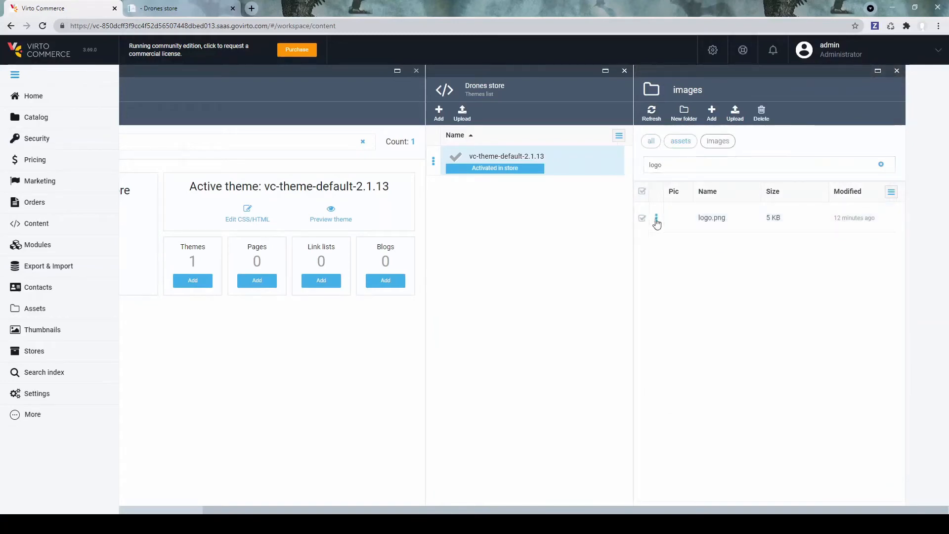
left_click(763, 118)
left_click(517, 319)
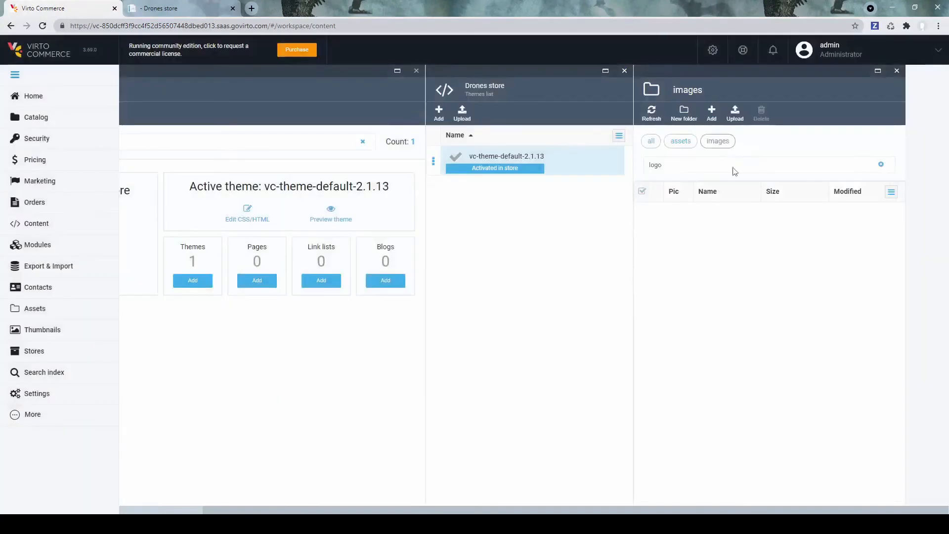
left_click(735, 114)
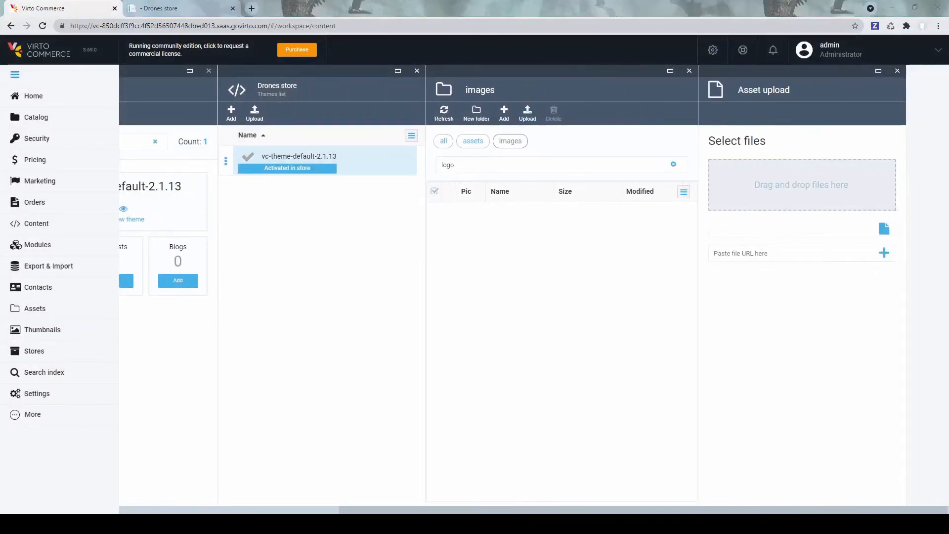
Upload the new 17 KB logo.png to the images folder and view the storefront.
left_click(780, 402)
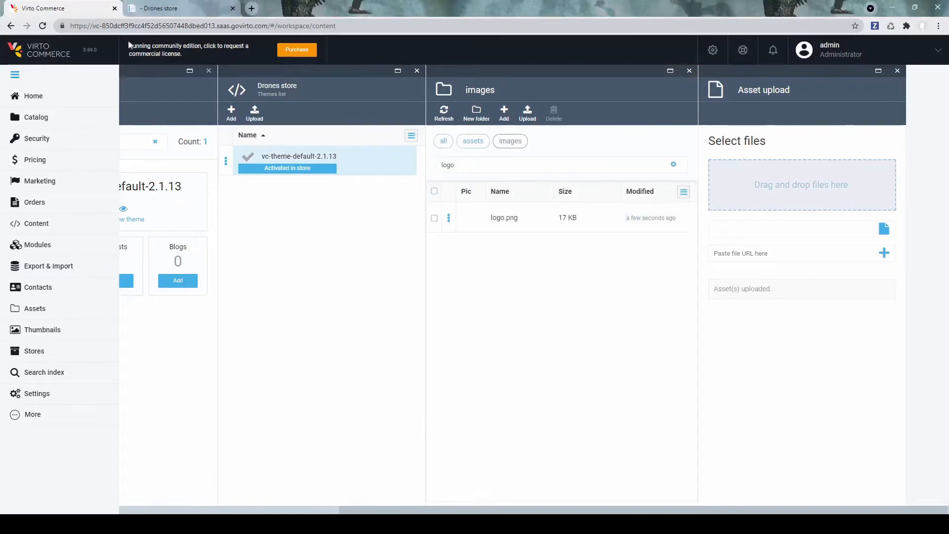
left_click(161, 11)
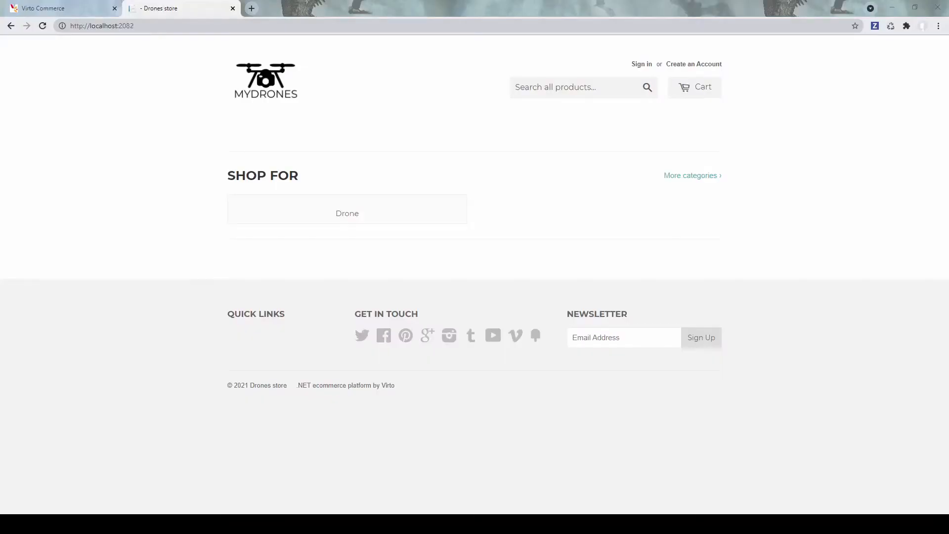
Start a new link list named main-menu for the Drones store.
left_click(63, 10)
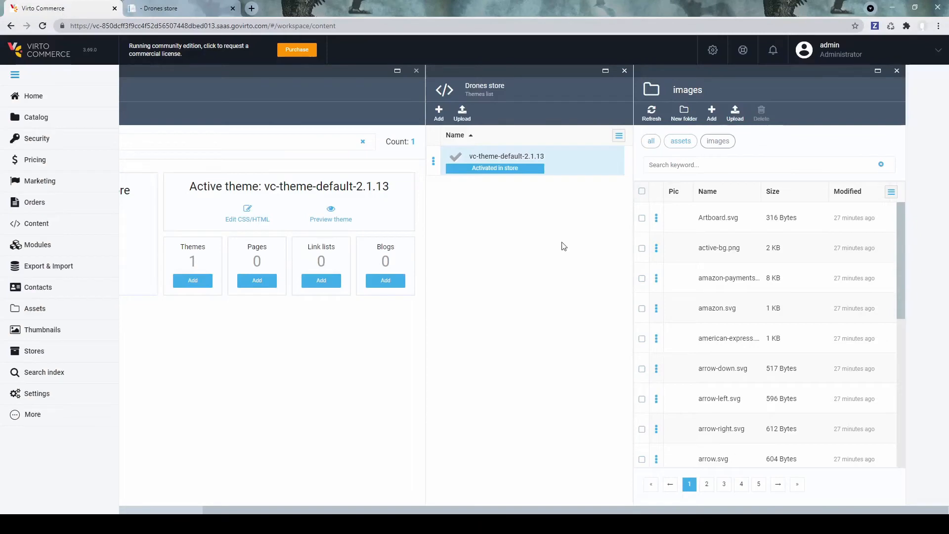
left_click(322, 261)
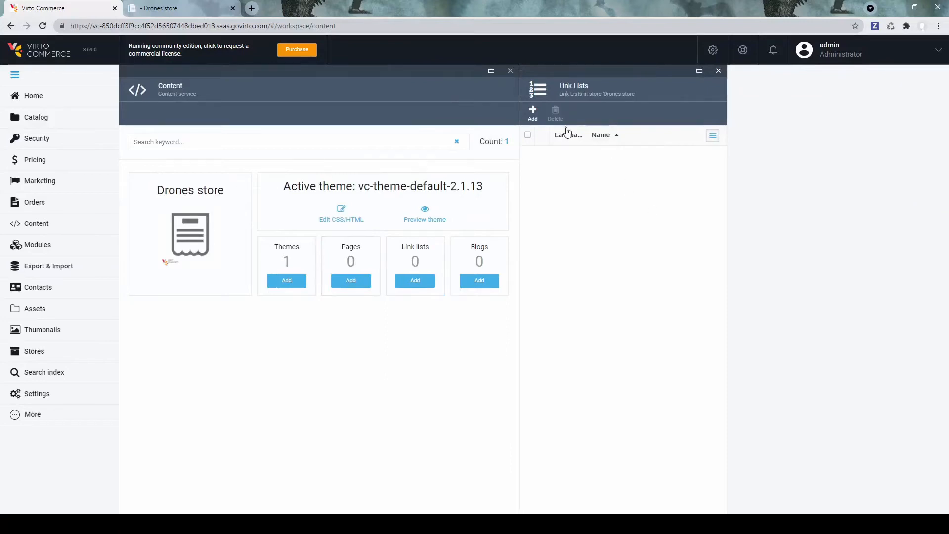
left_click(532, 115)
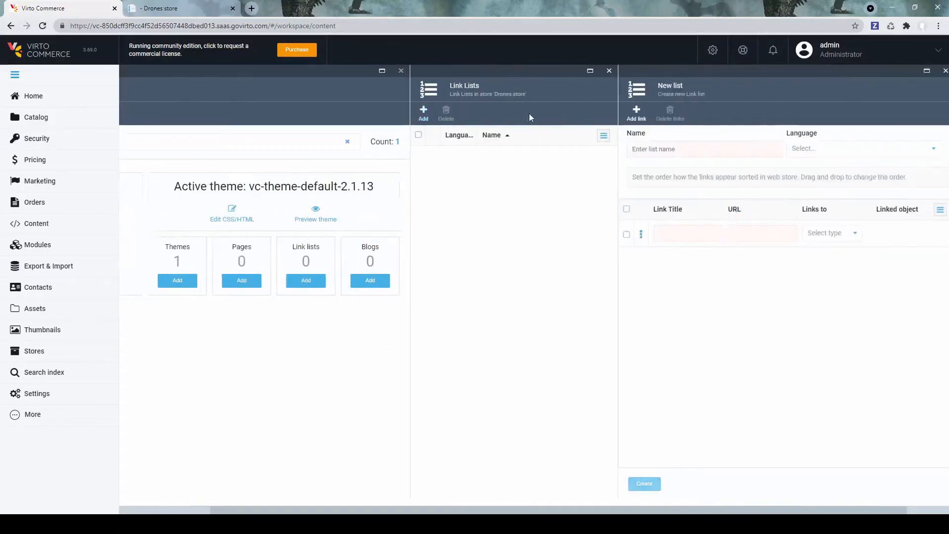
left_click(674, 156)
type("main-menu")
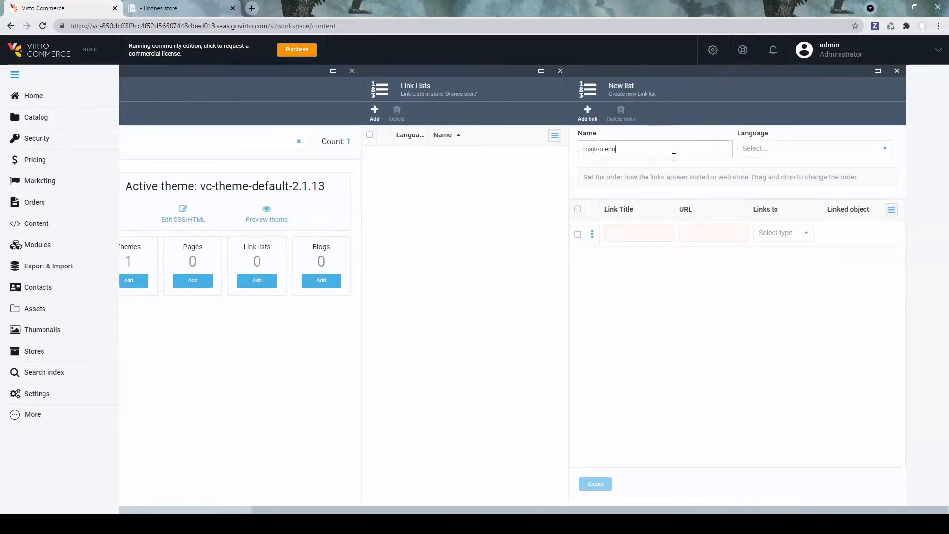
Add a Drones link with URL ~/drone that targets a Category.
left_click(655, 234)
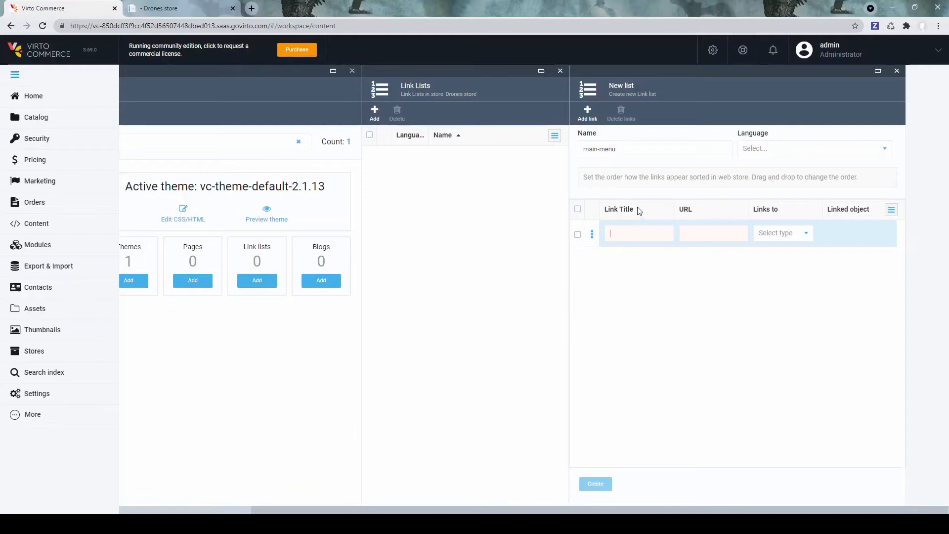
type("Drones")
key("Tab")
type("~/drone")
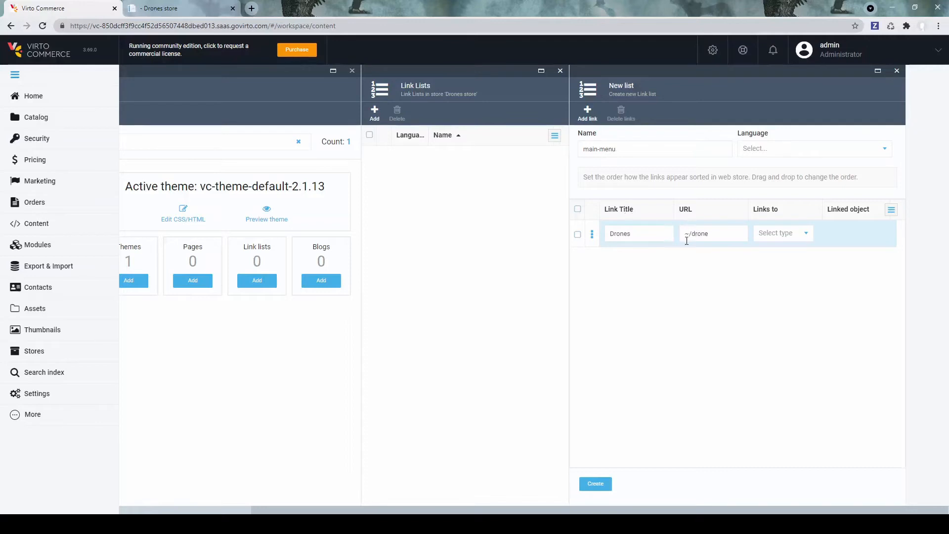
left_click(778, 241)
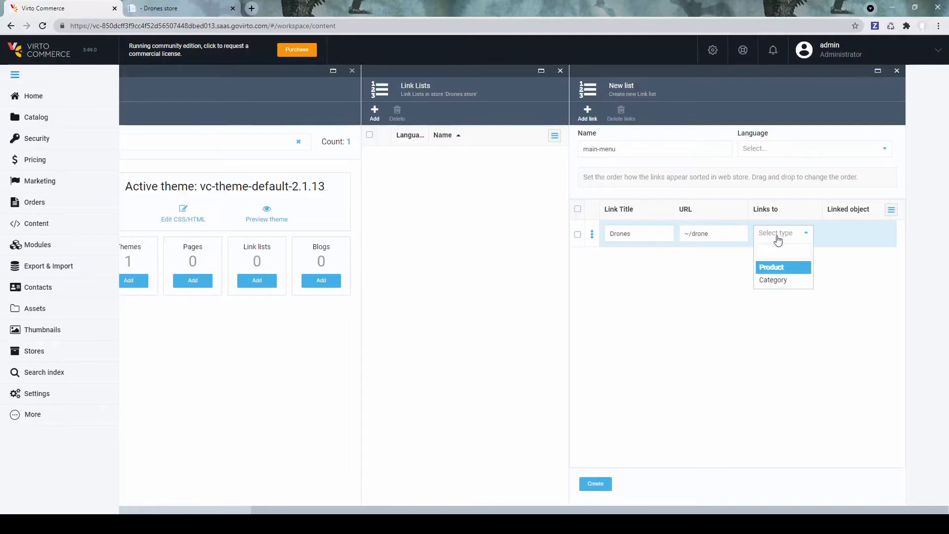
left_click(780, 279)
Link the Drone category from the Drones catalog, save the list, and view the storefront.
left_click(843, 233)
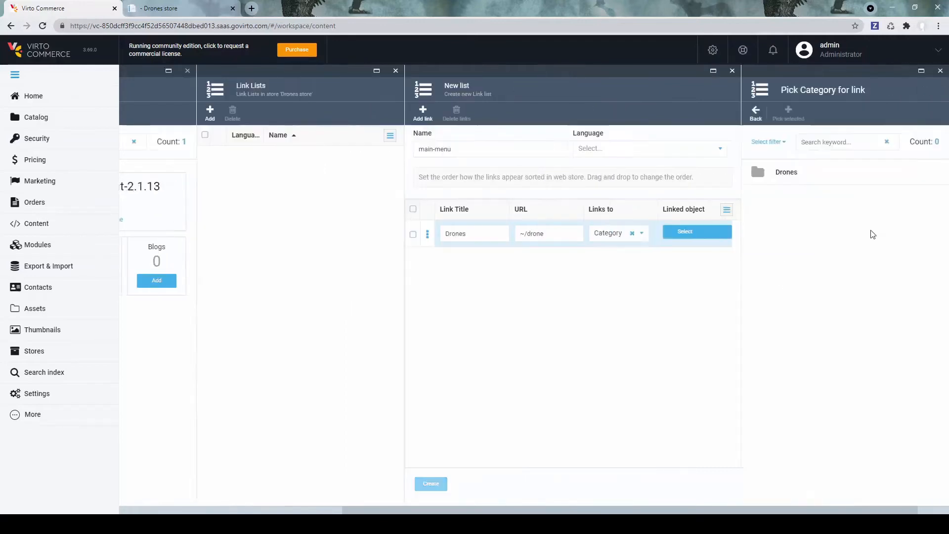
left_click(787, 172)
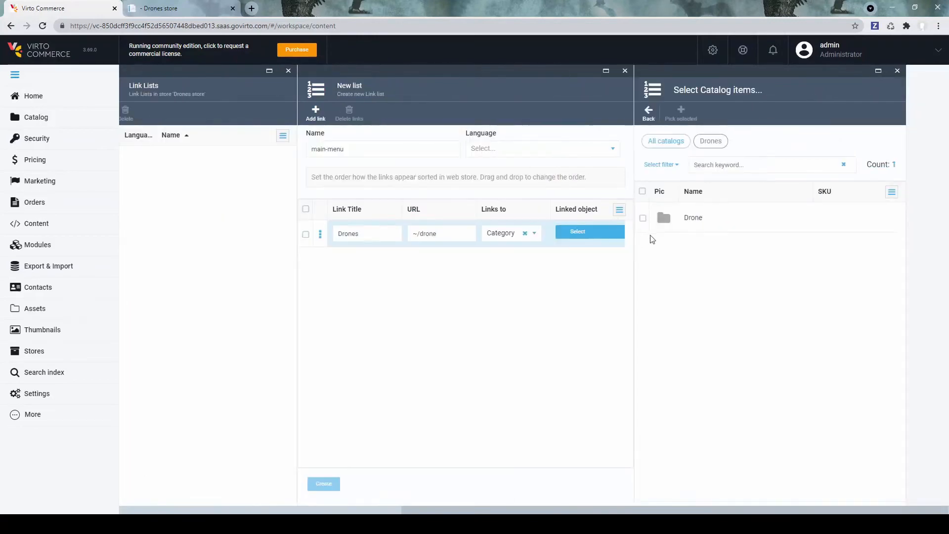
left_click(644, 219)
left_click(680, 114)
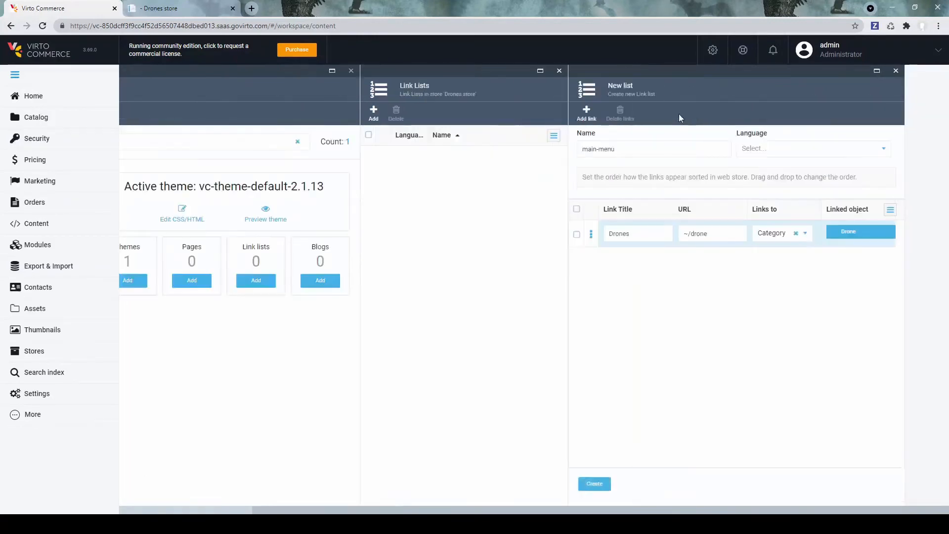
left_click(588, 487)
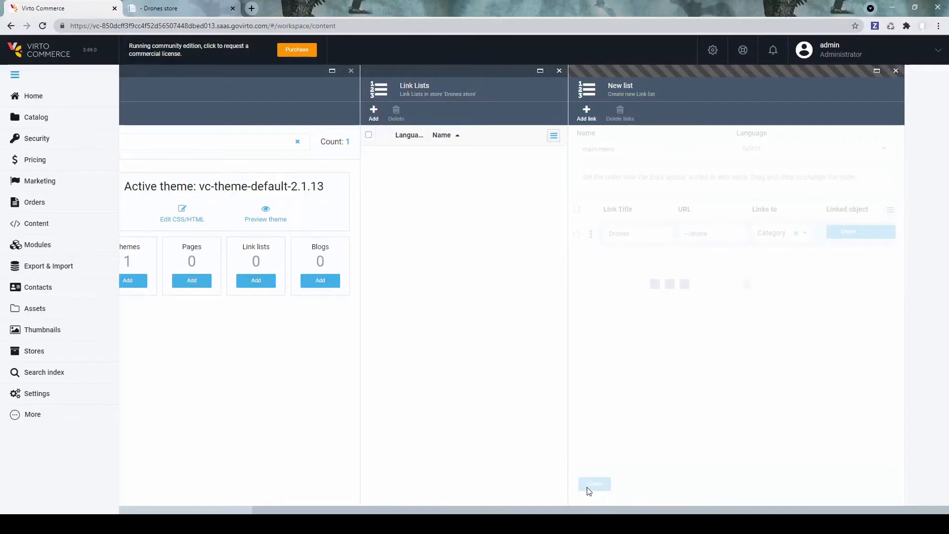
left_click(141, 12)
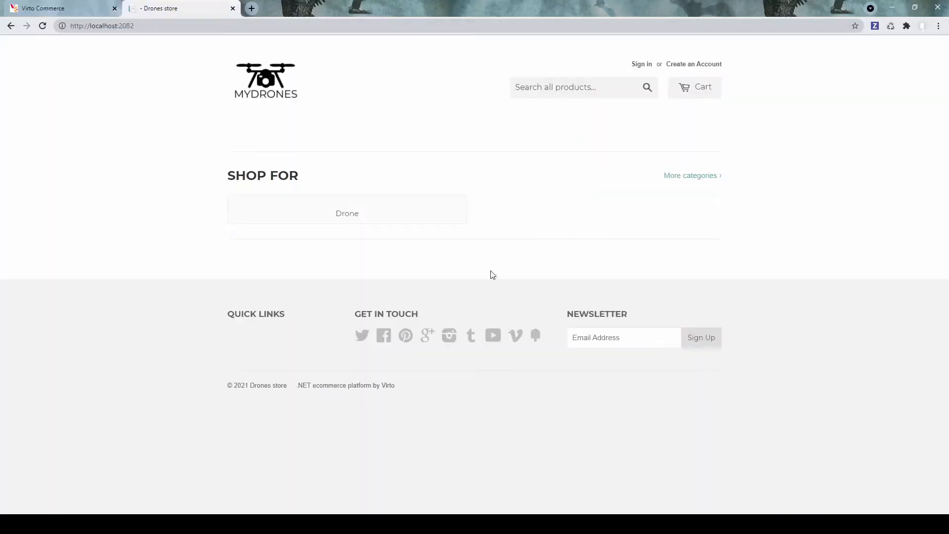
Reload the storefront, open the Drone category from the new DRONES menu, then return to admin.
key("F5")
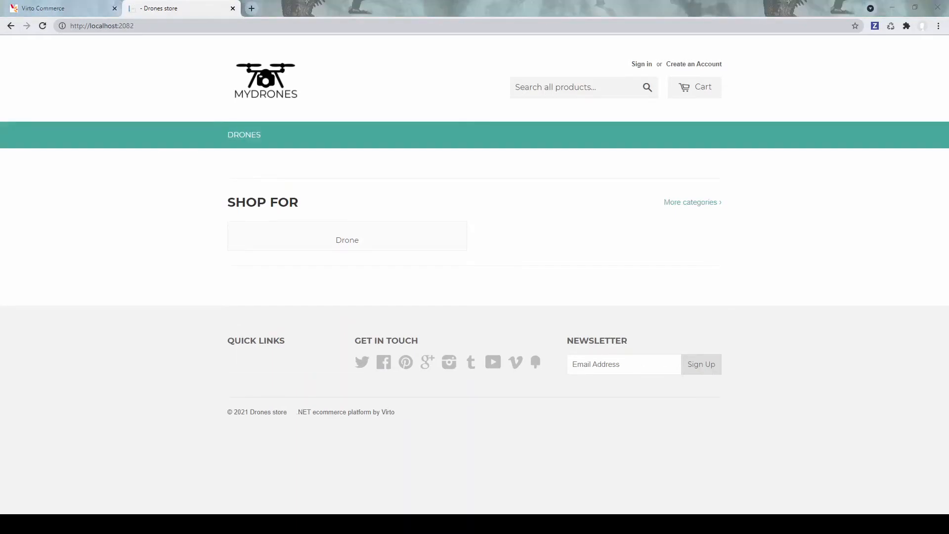
left_click(248, 138)
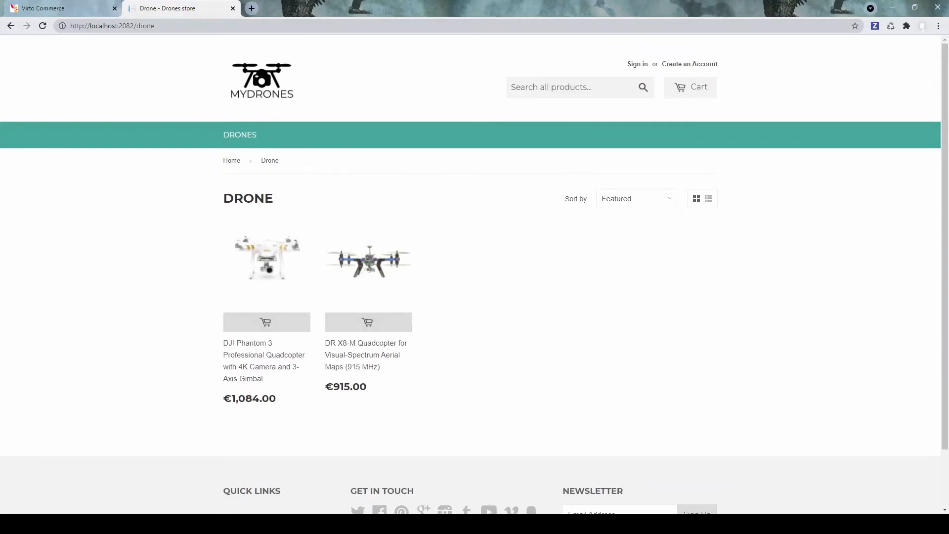
left_click(53, 12)
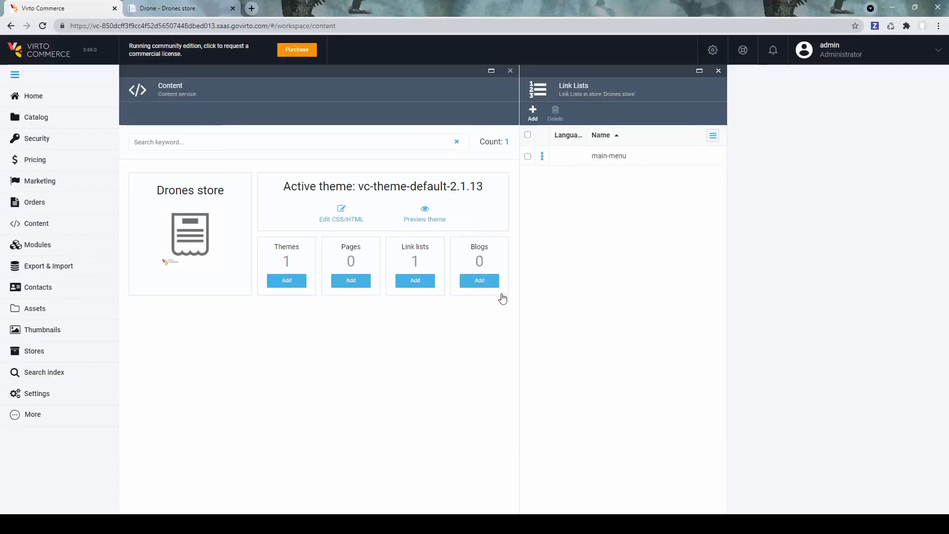
Create a footer link list whose About Us link points to ~/pages/about_us.
left_click(533, 112)
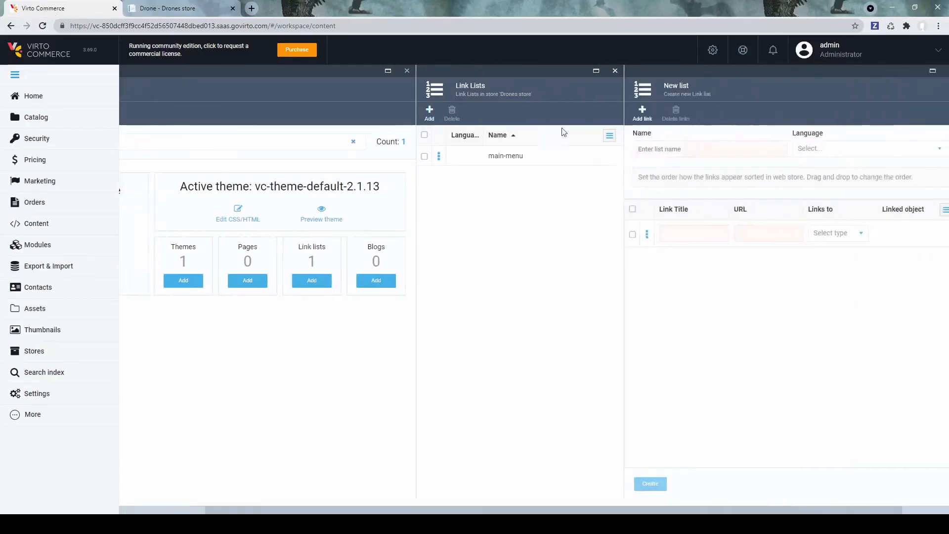
left_click(630, 147)
type("footer")
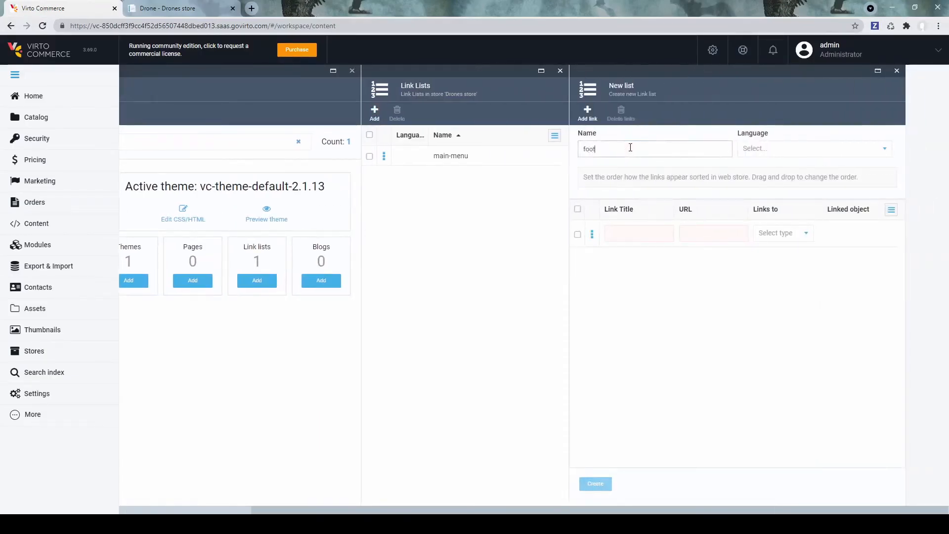
left_click(631, 234)
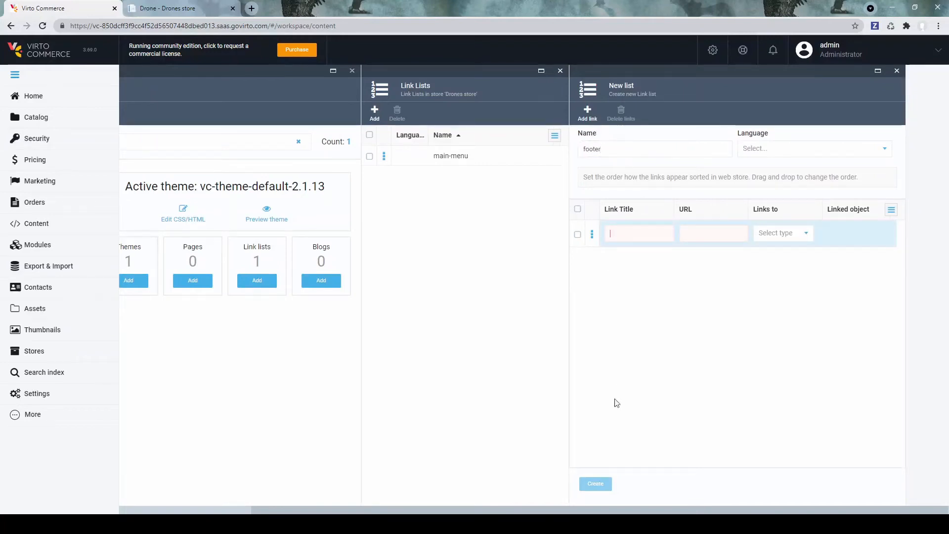
type("About Us")
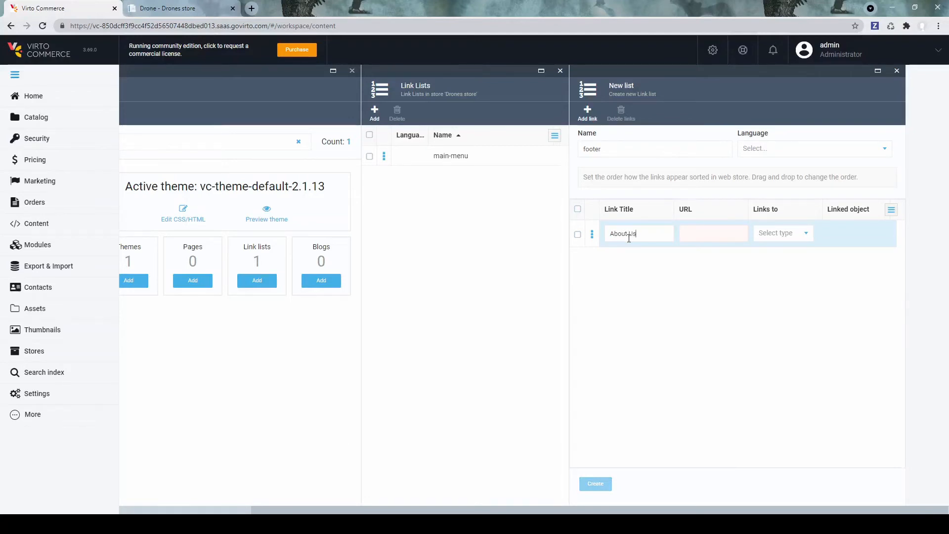
left_click(696, 235)
type("~/")
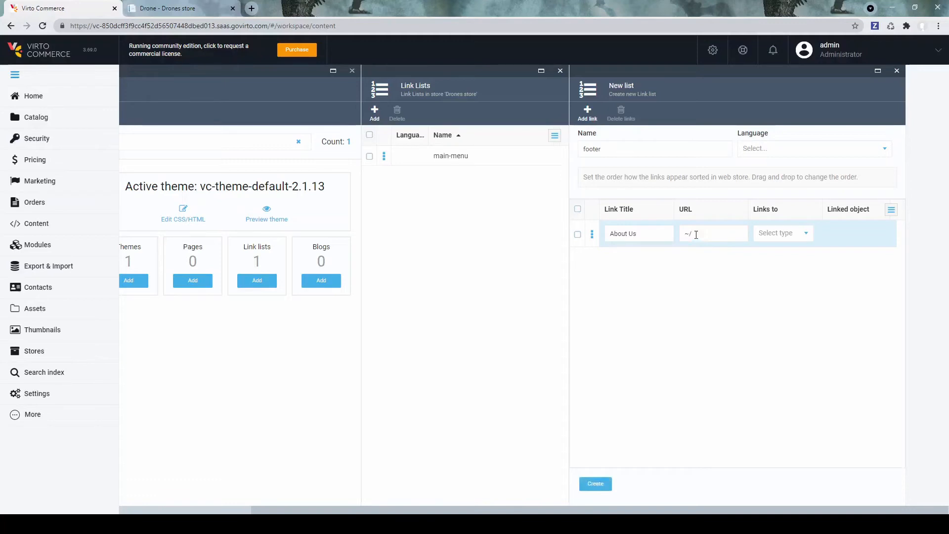
type("pages/about_us")
left_click(594, 486)
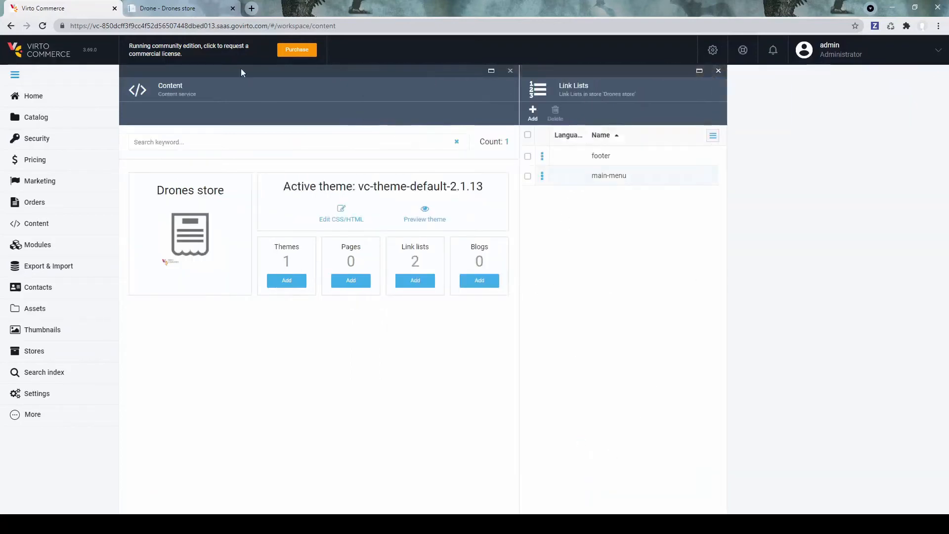
Follow the storefront's About Us footer link to its 404 page, then open the admin Pages list.
left_click(165, 8)
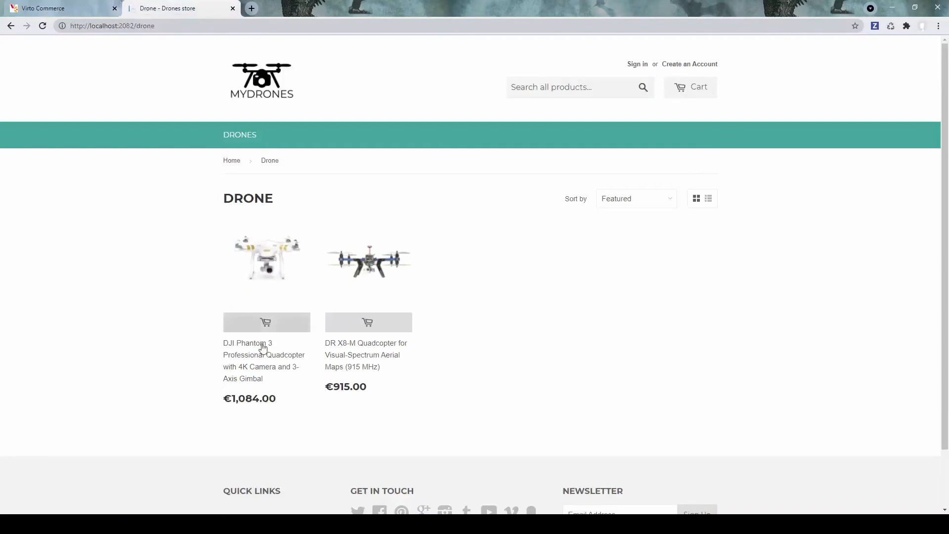
scroll(554, 365, "down", 2)
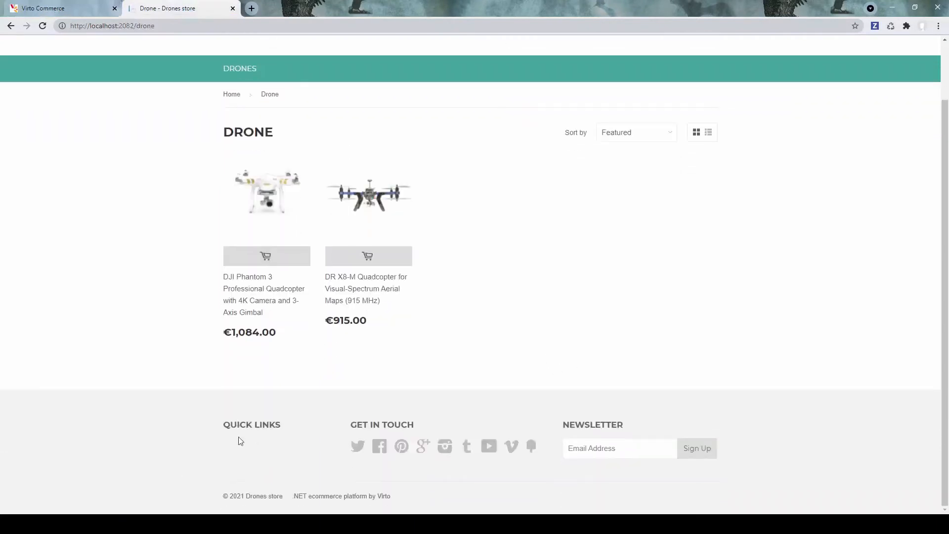
key("F5")
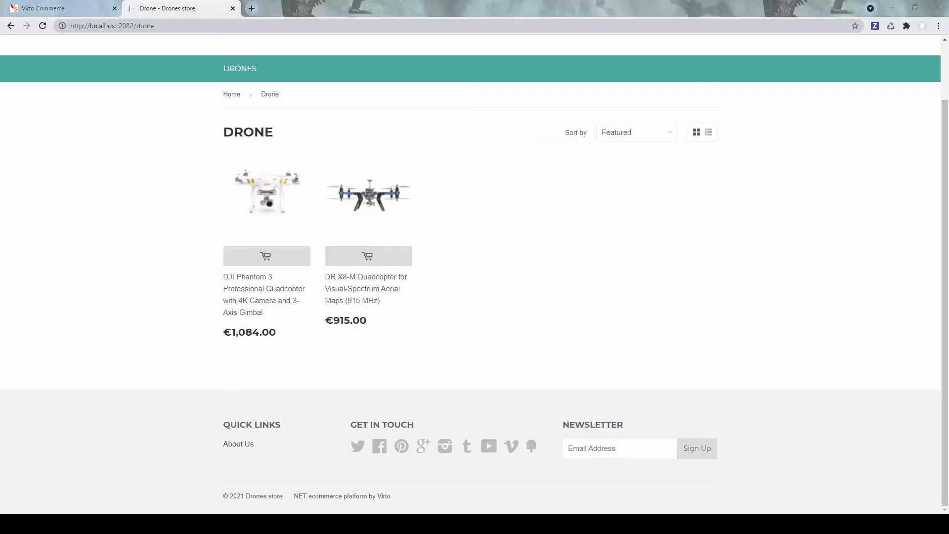
left_click(243, 447)
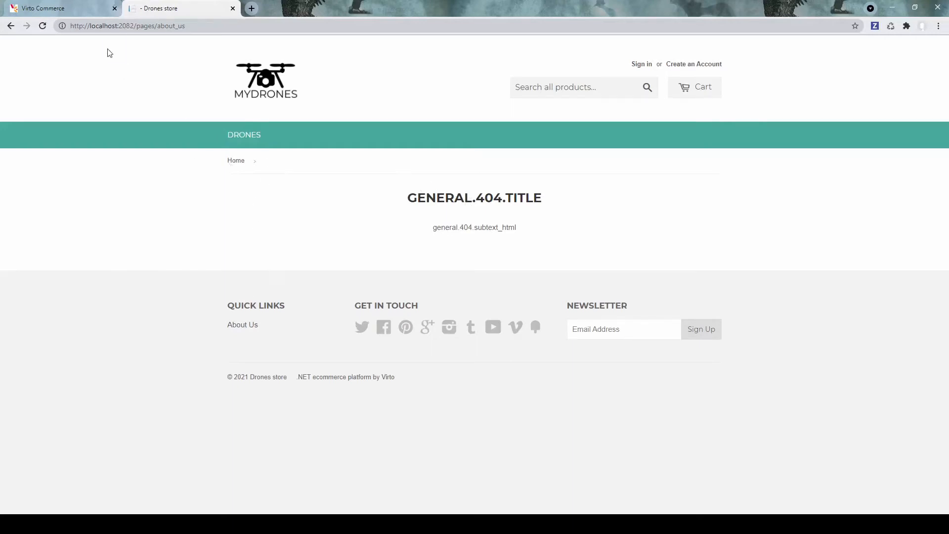
left_click(75, 8)
left_click(352, 261)
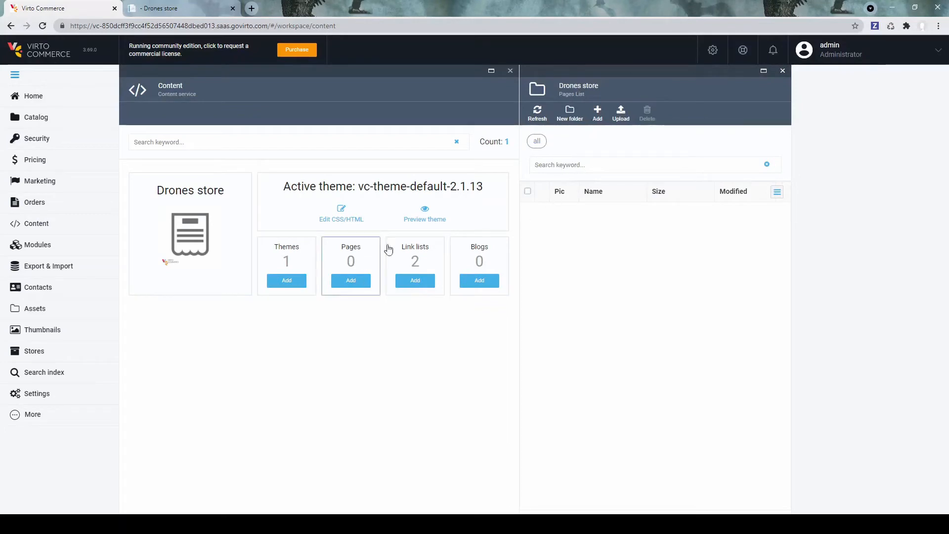
Start a new page named about_us in the en-US language.
left_click(598, 114)
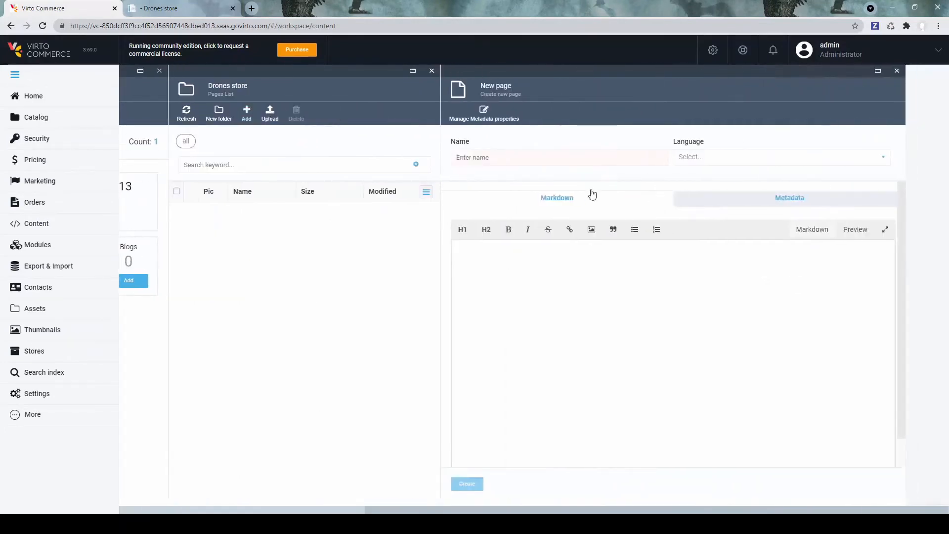
left_click(555, 159)
type("about_us")
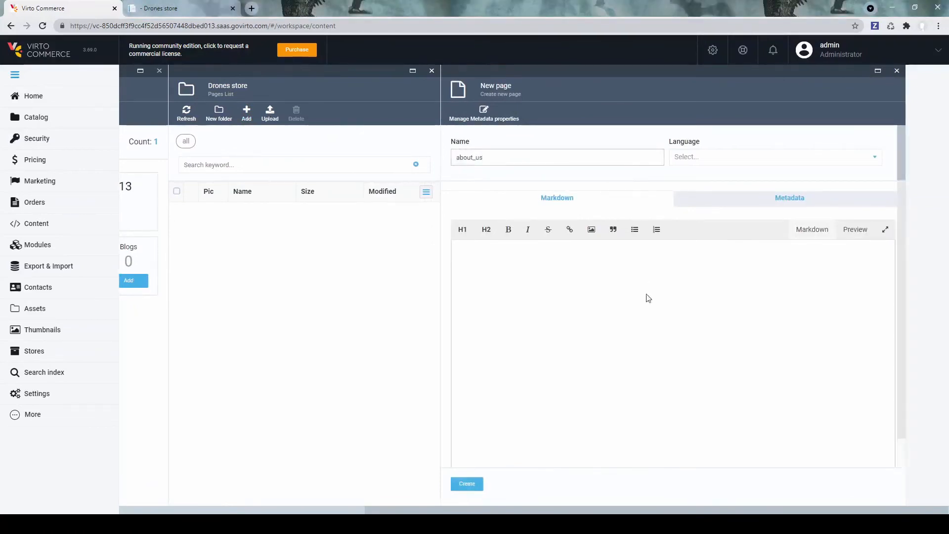
left_click(714, 157)
left_click(710, 174)
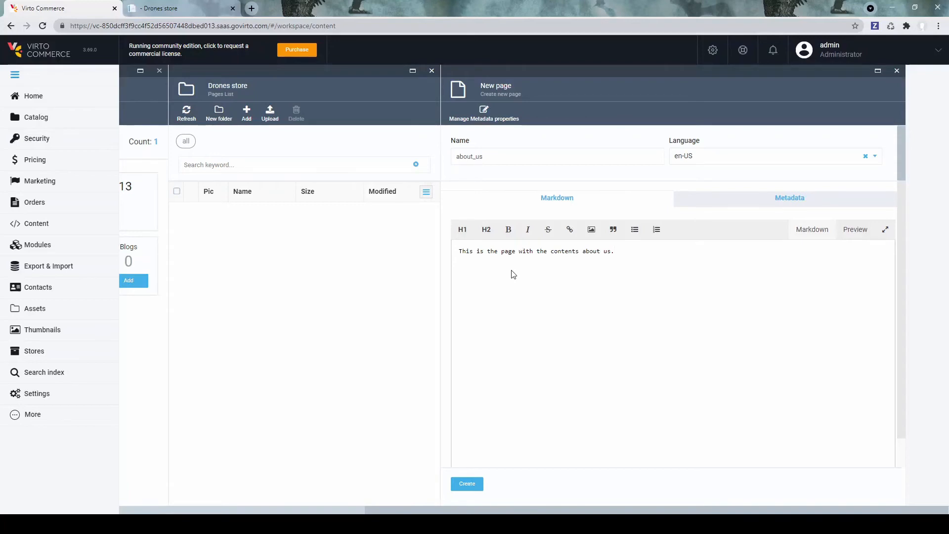
Set the page's metadata title to About Us and create the page.
left_click(770, 202)
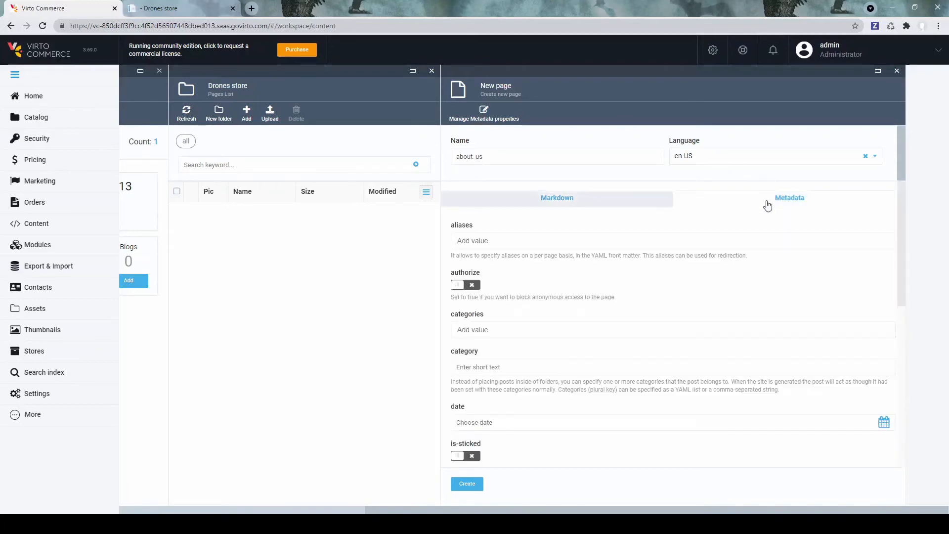
left_click(565, 204)
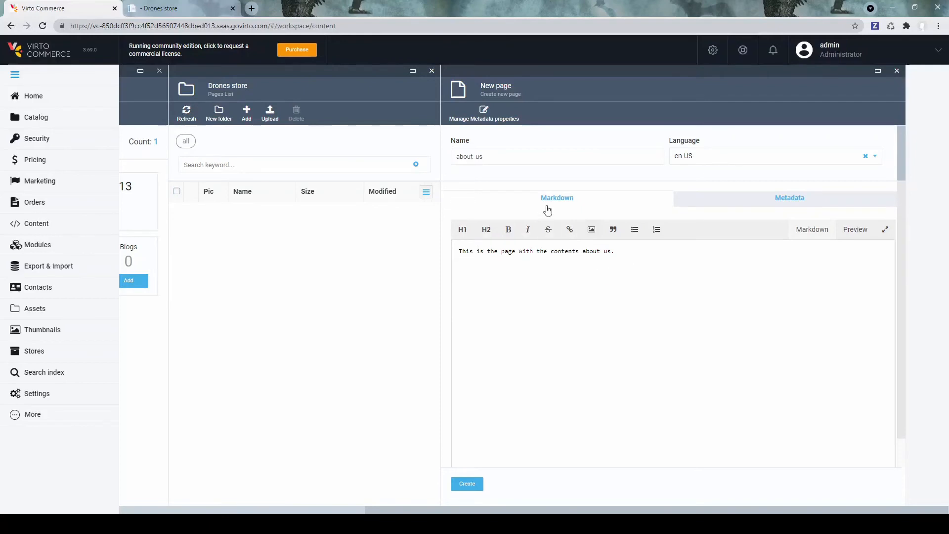
left_click(785, 204)
scroll(538, 424, "down", 5)
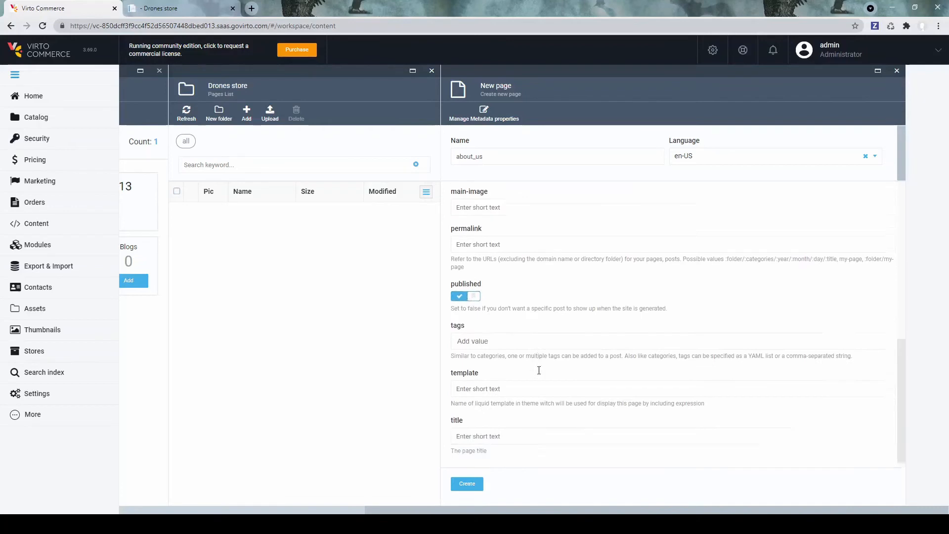
left_click(484, 430)
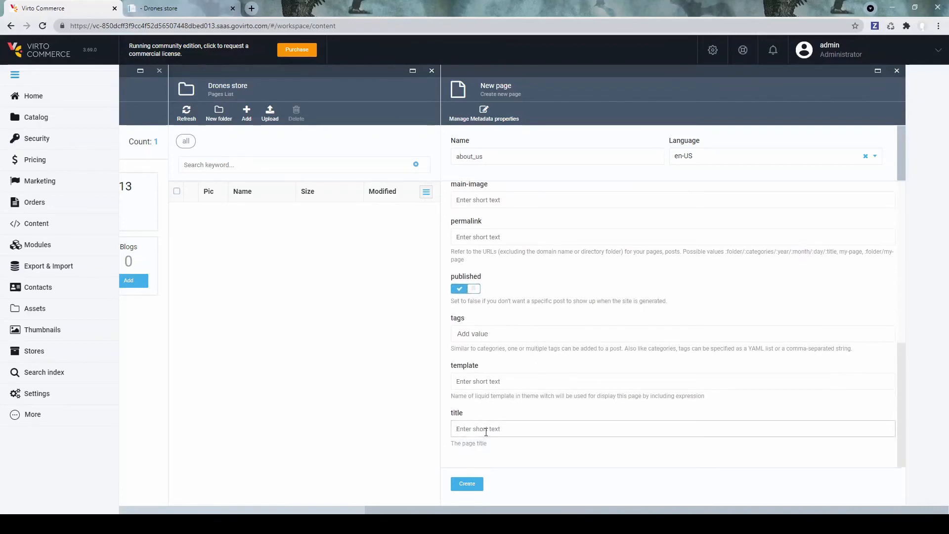
type("About Us")
scroll(505, 398, "up", 7)
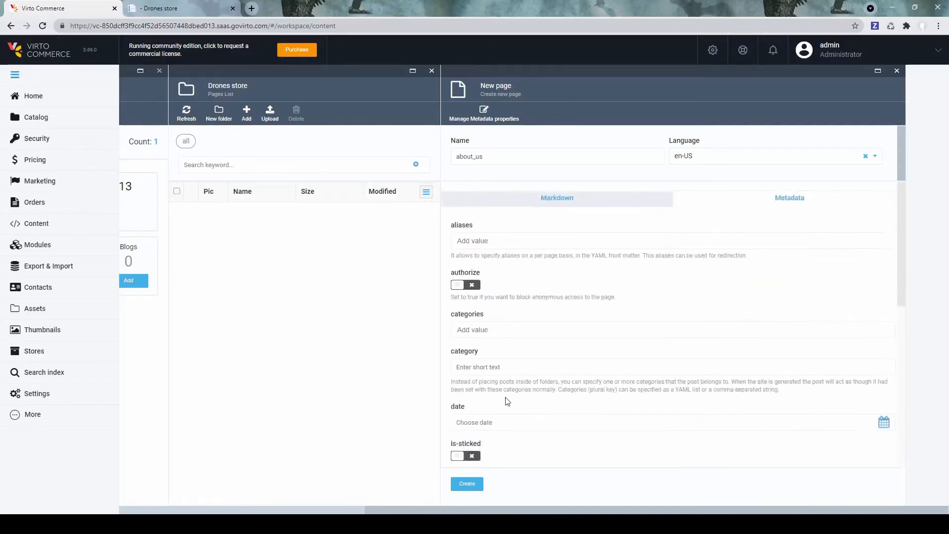
scroll(506, 400, "down", 7)
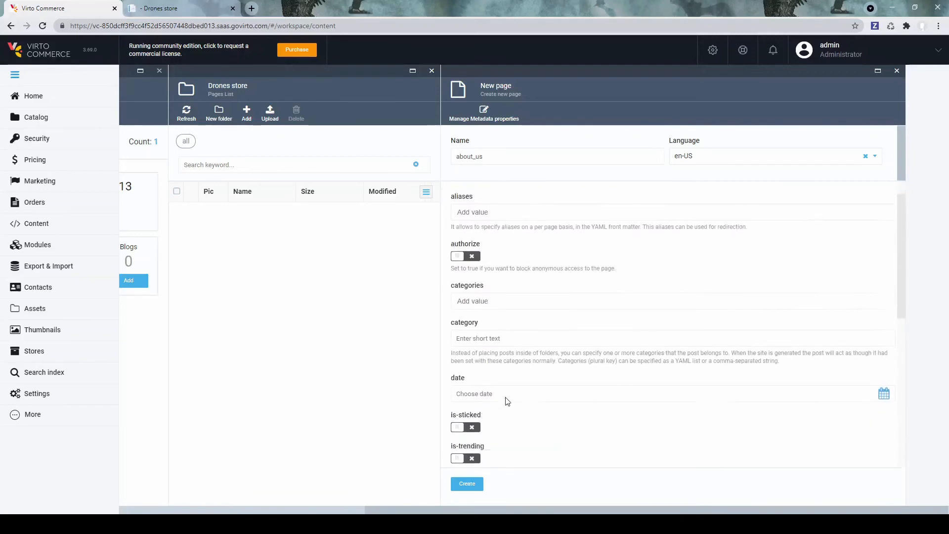
left_click(471, 485)
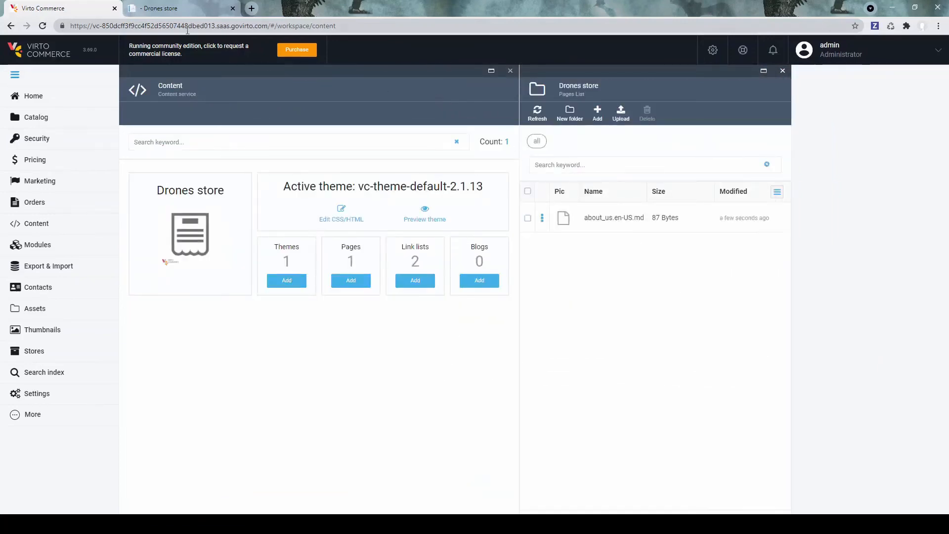
Check the About Us text on the storefront page, then return to the Virto Commerce admin.
left_click(171, 12)
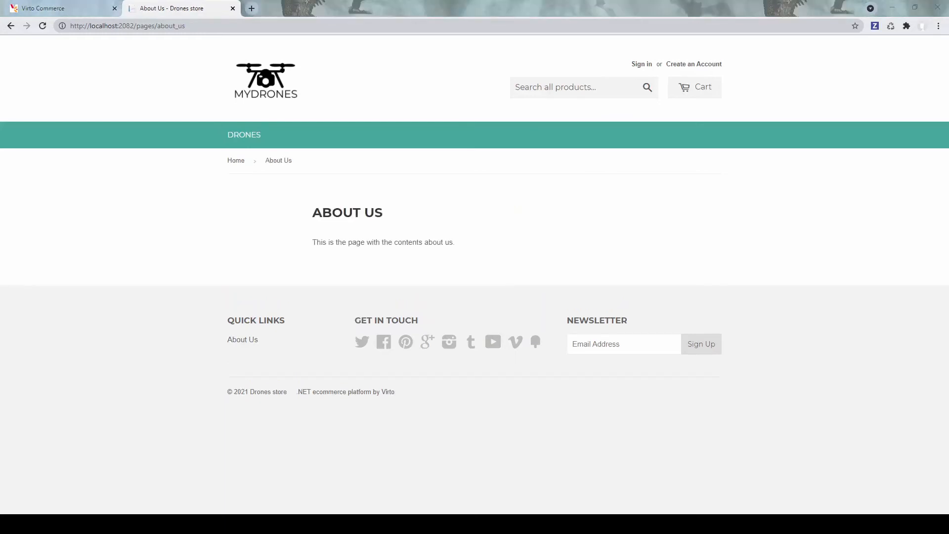
left_click_drag(312, 242, 495, 248)
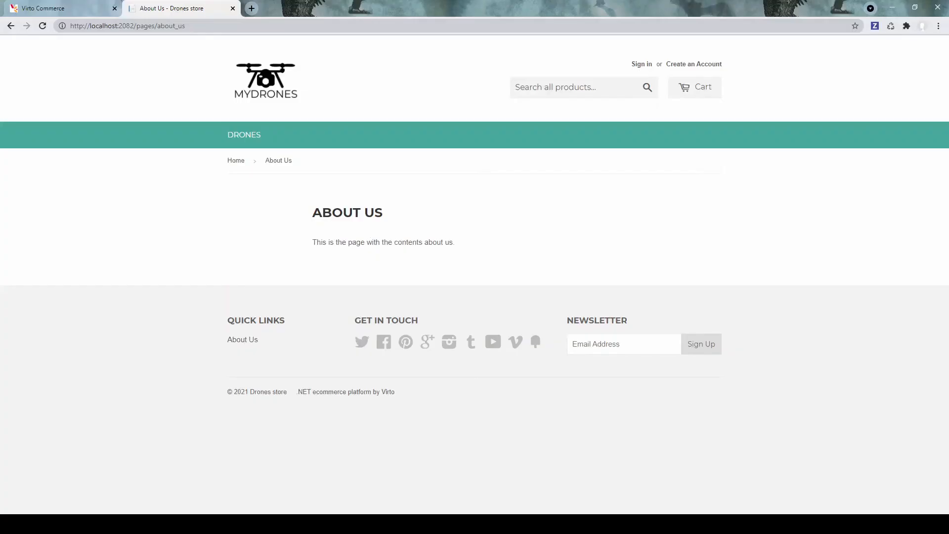
left_click(64, 7)
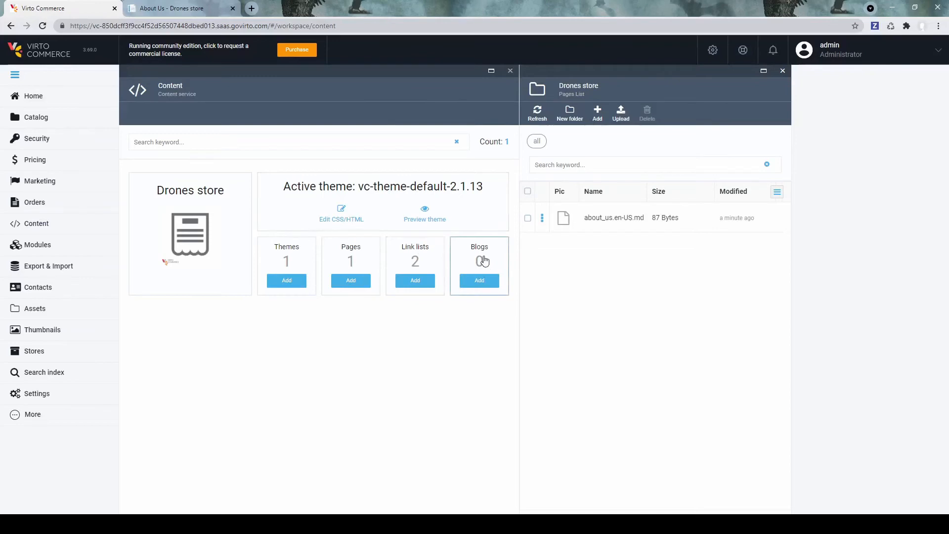
Create a published blog named news in the Drones store.
left_click(483, 261)
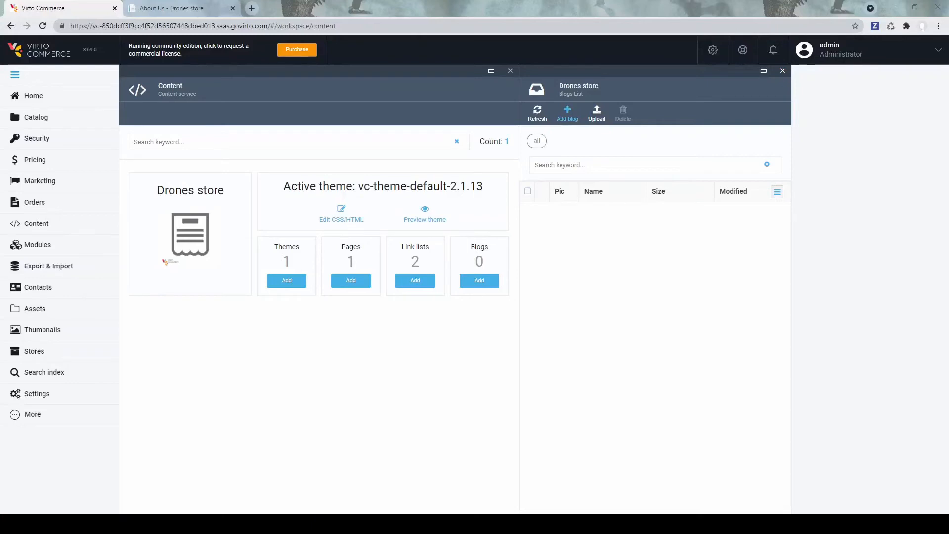
left_click(568, 112)
left_click(775, 154)
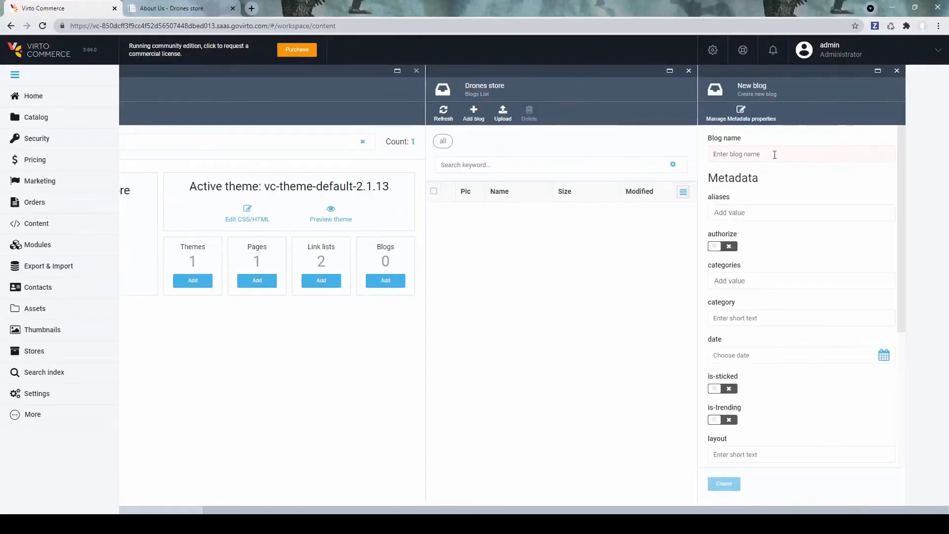
type("news")
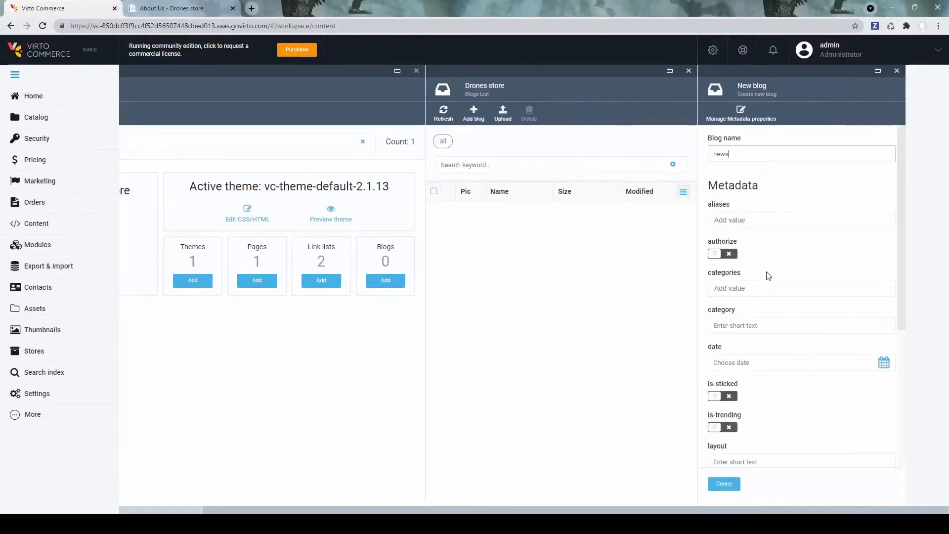
scroll(769, 276, "down", 5)
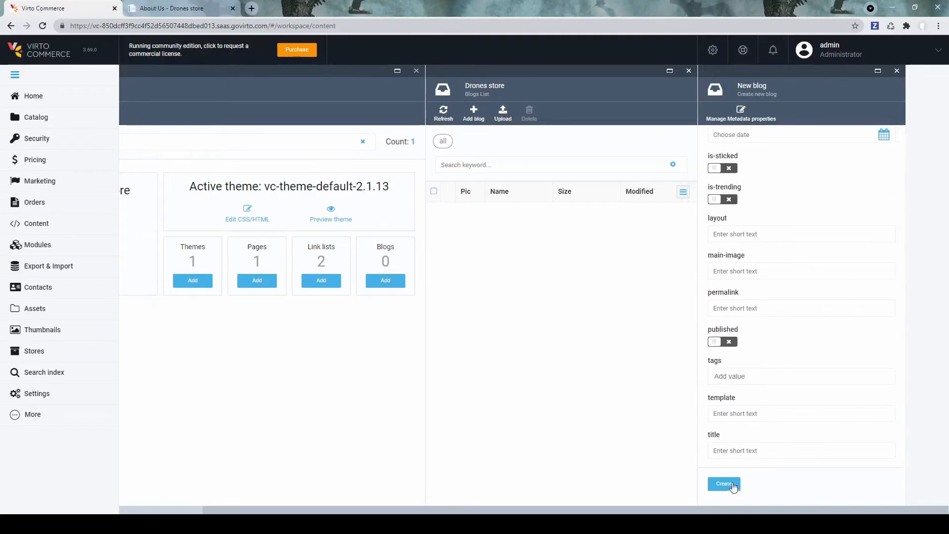
left_click(718, 341)
left_click(726, 485)
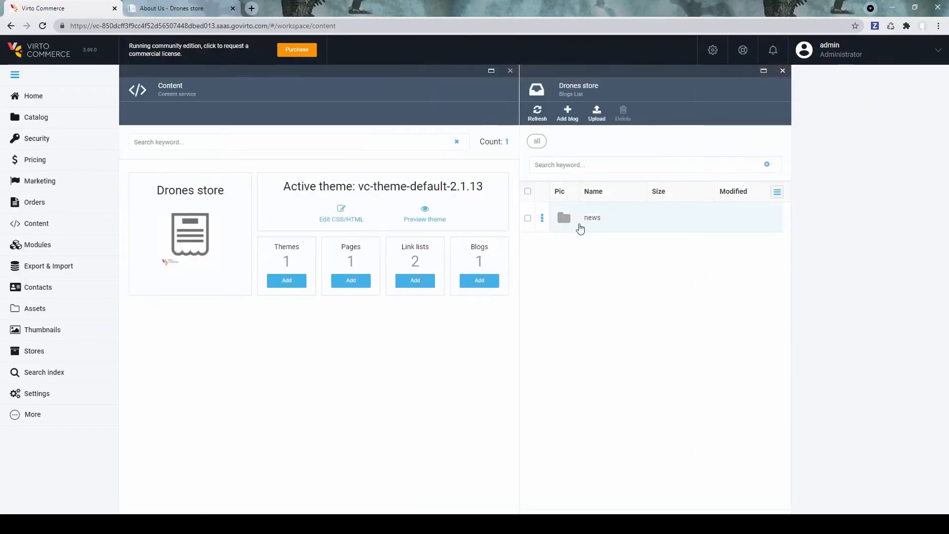
Create a posts blog titled Posts, then start a new post in the news blog.
left_click(568, 121)
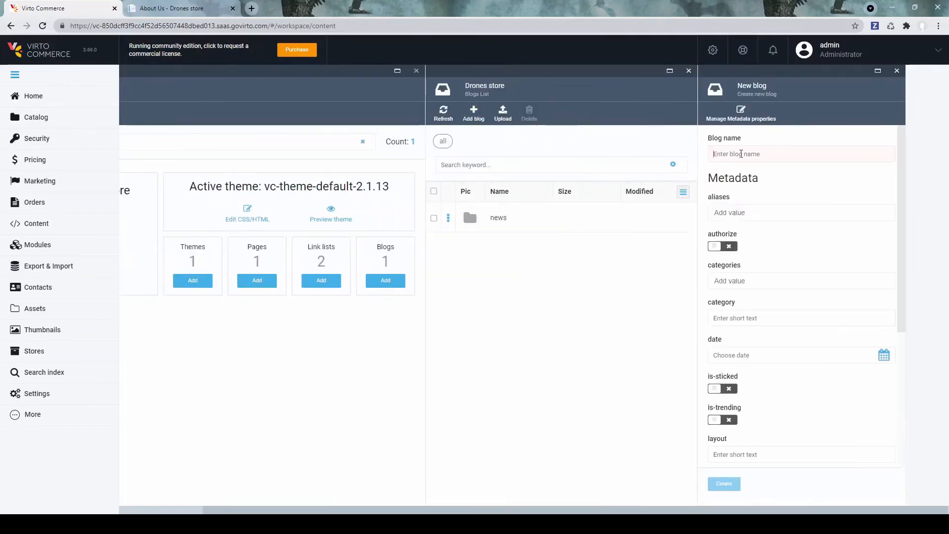
left_click(741, 154)
type("posts")
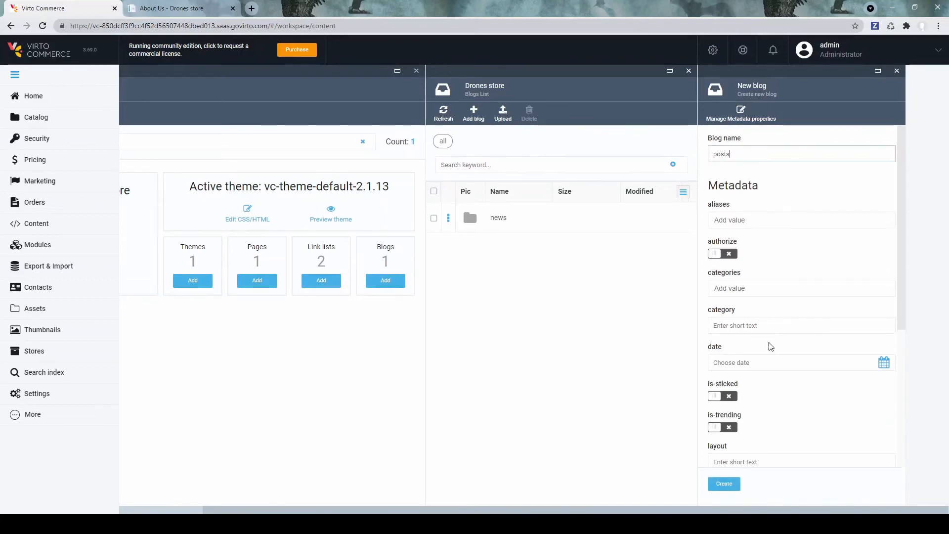
scroll(770, 346, "down", 5)
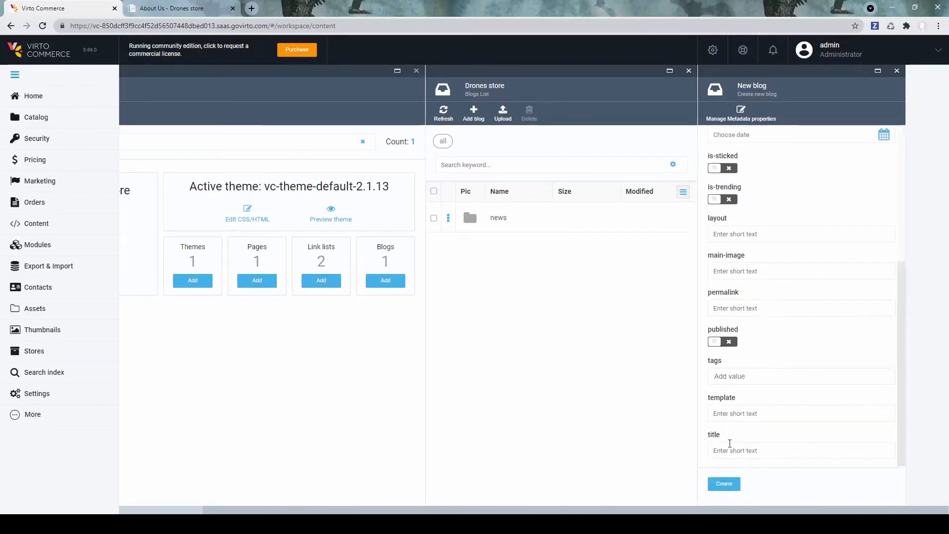
left_click(730, 449)
type("Posts")
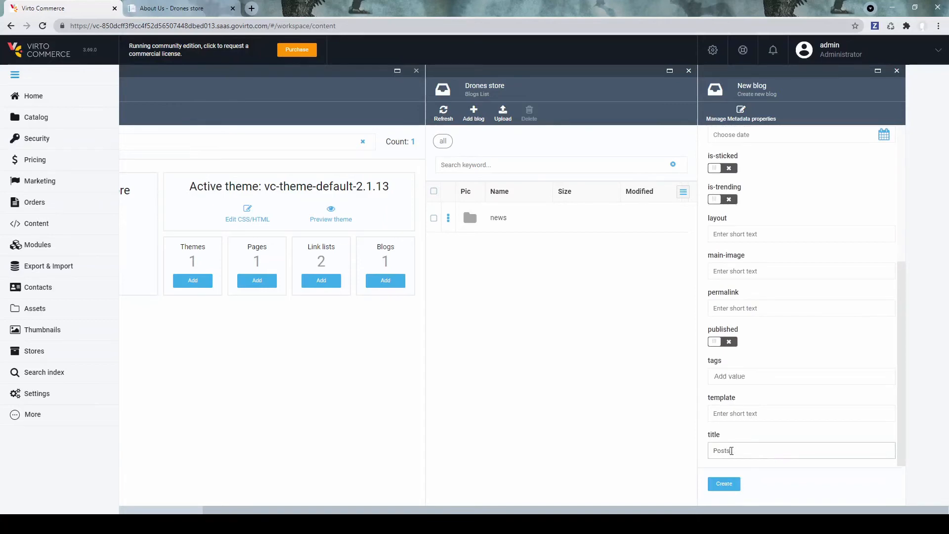
left_click(727, 482)
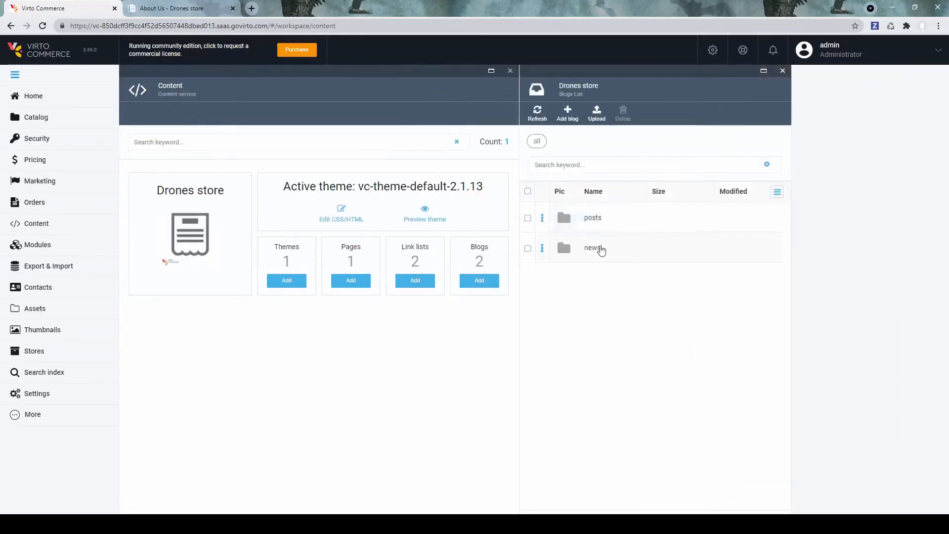
left_click(595, 256)
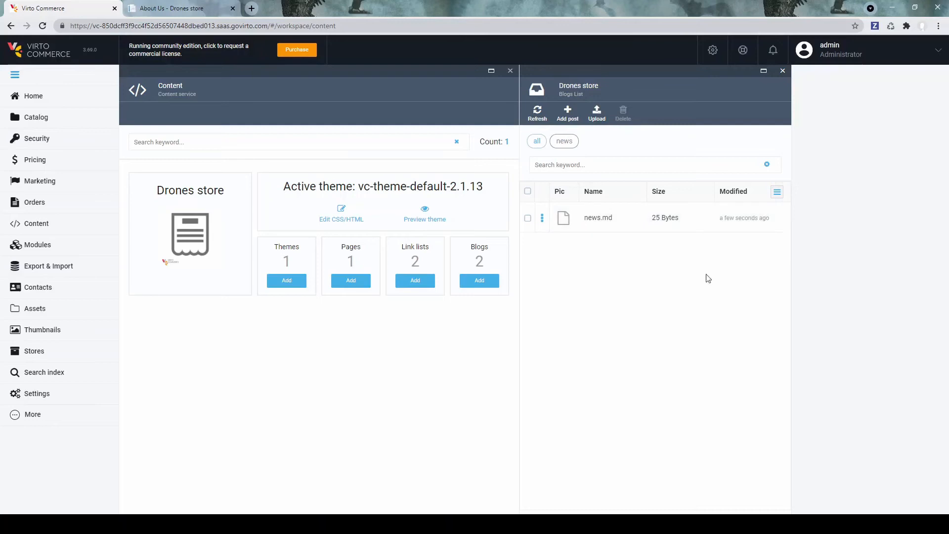
left_click(568, 113)
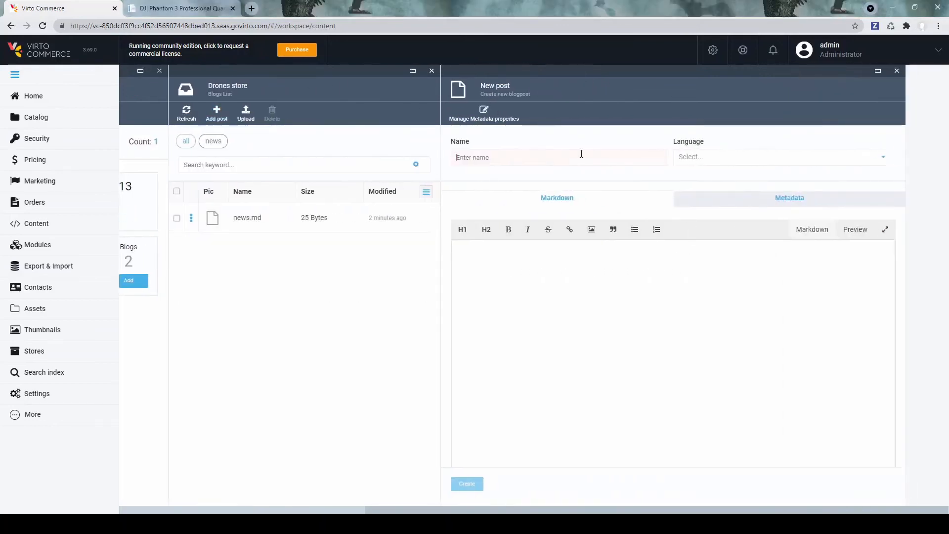
Name the post dji-phantom-3 and paste the product title into its body.
left_click(582, 154)
type("dji-phantom")
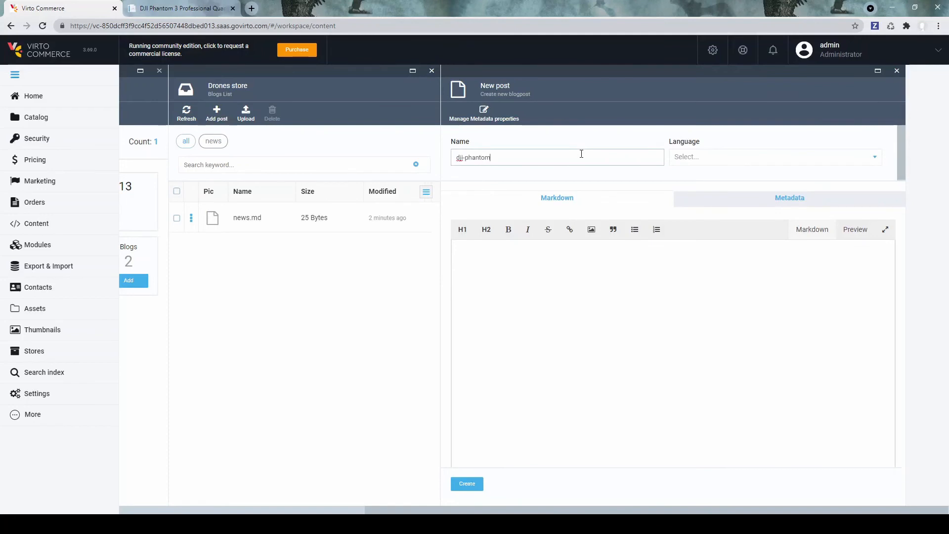
type("-3")
left_click(549, 258)
type("DJI PHANTOM 3 PROFESSIONAL QUADCOPTER WITH 4K CAMERA AND 3-AXIS GIMBAL")
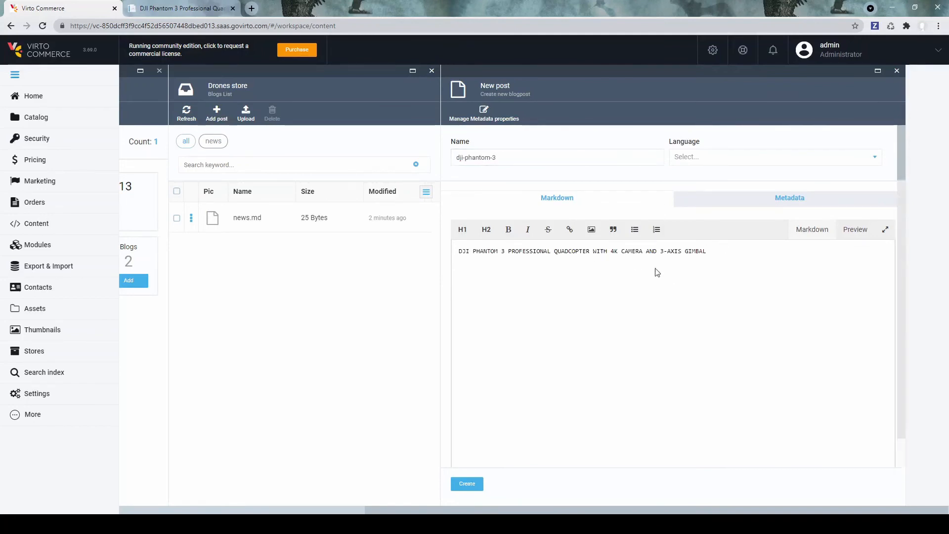
Add a Purchase link in the post pointing to the DJI Phantom 3 product page URL.
left_click(569, 230)
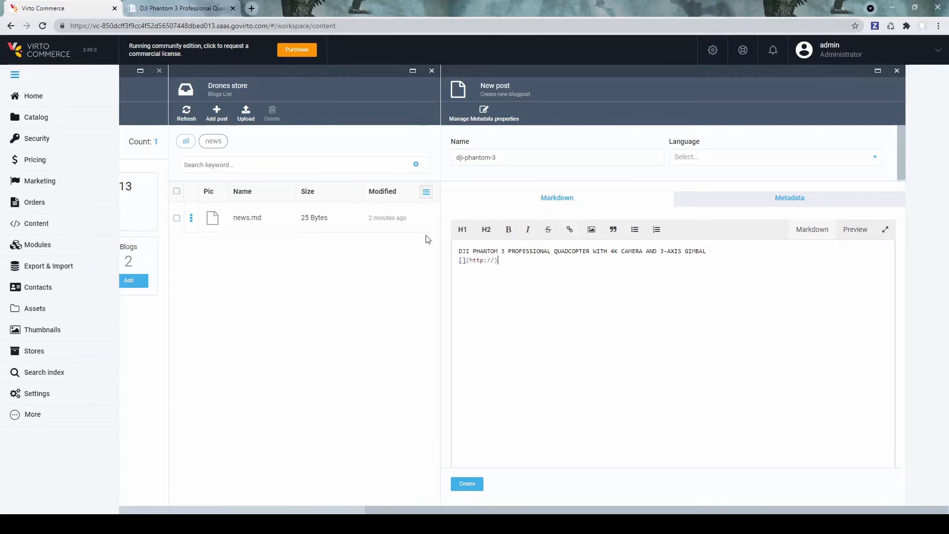
left_click(170, 10)
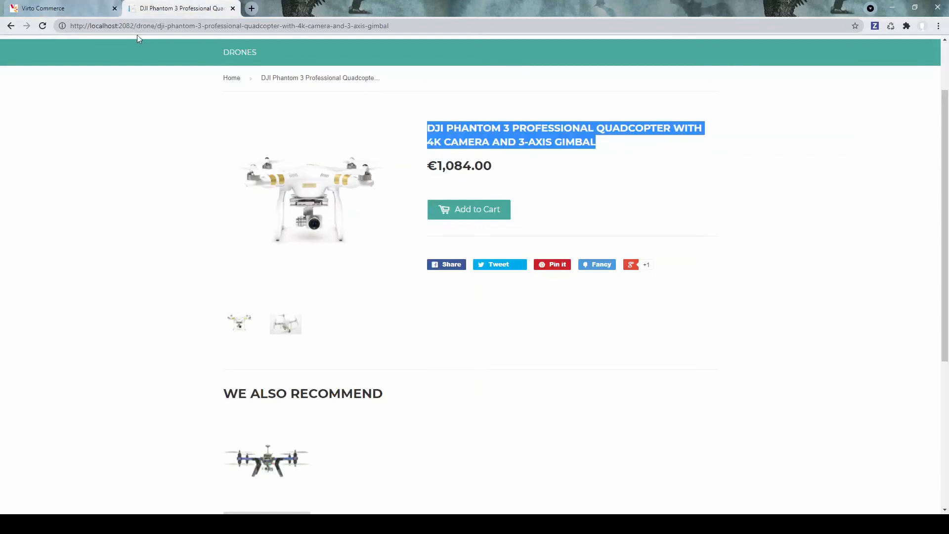
left_click_drag(137, 26, 394, 29)
key("ctrl+c")
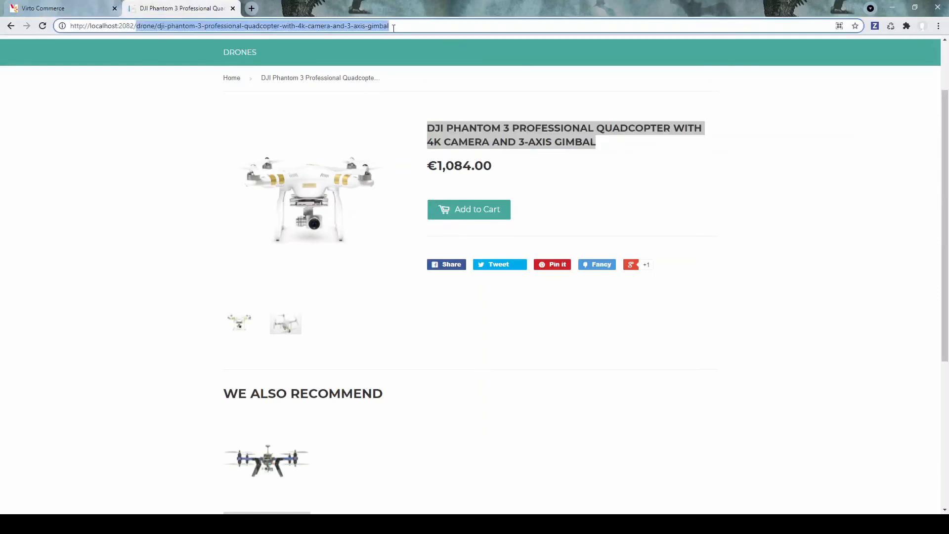
left_click(54, 8)
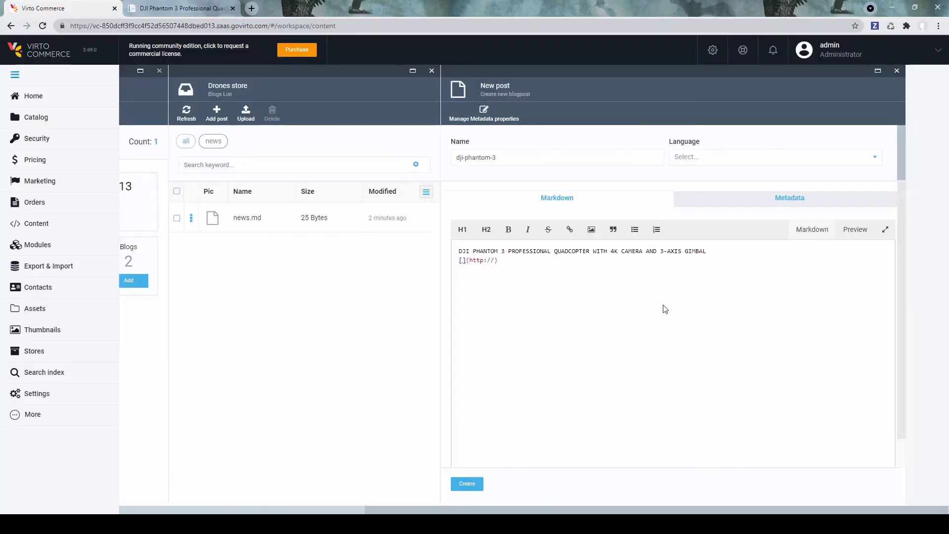
left_click_drag(470, 261, 497, 260)
key("BackSpace")
key("ctrl+v")
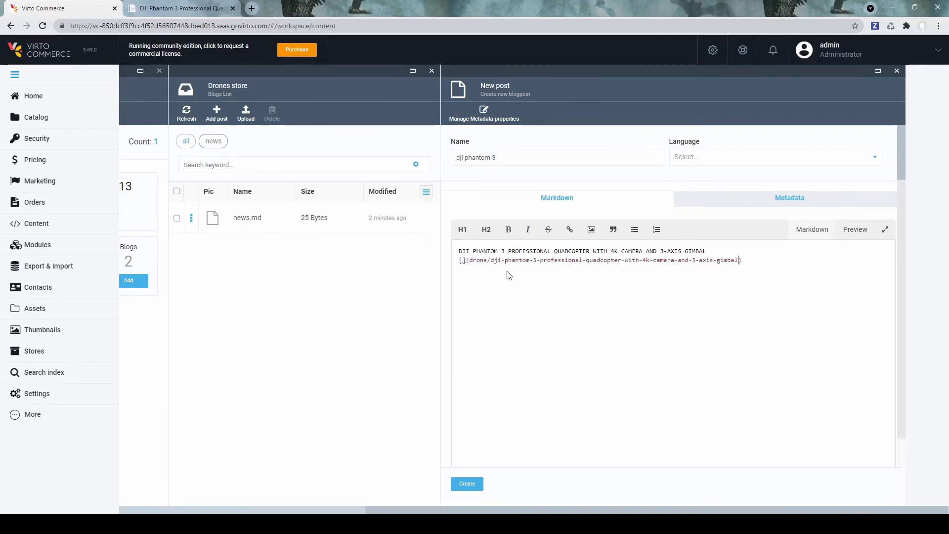
left_click(463, 258)
type("Pur")
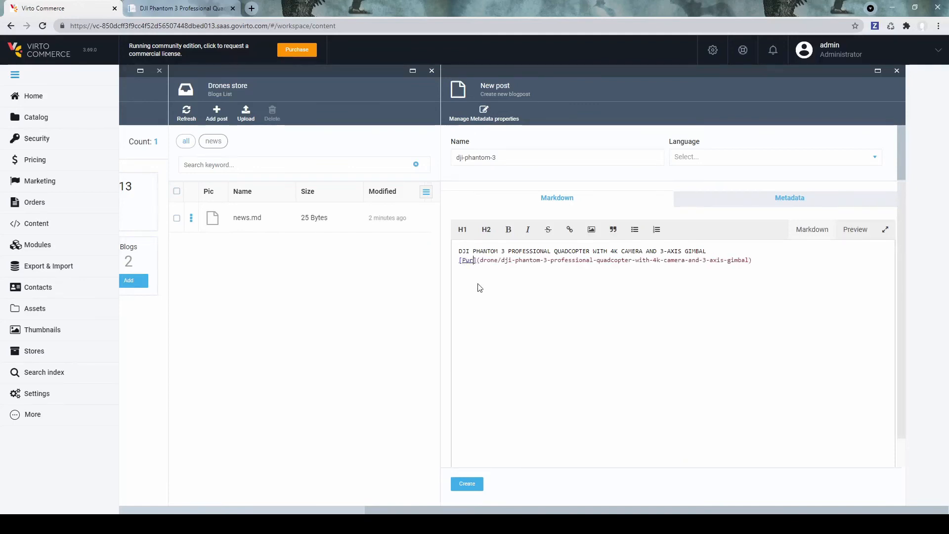
type("chase")
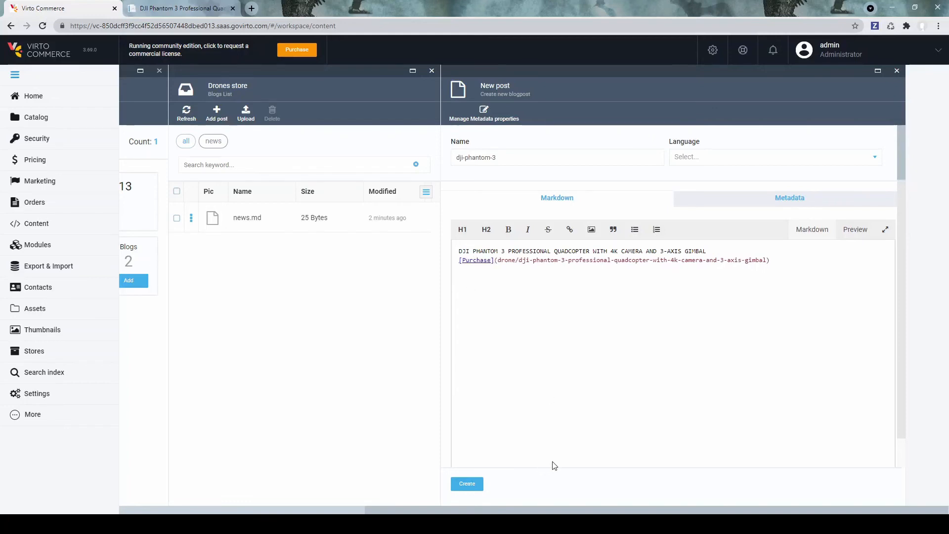
Date the post July 30, mark it published, title it DJI Phantom 3, and create it.
left_click(763, 202)
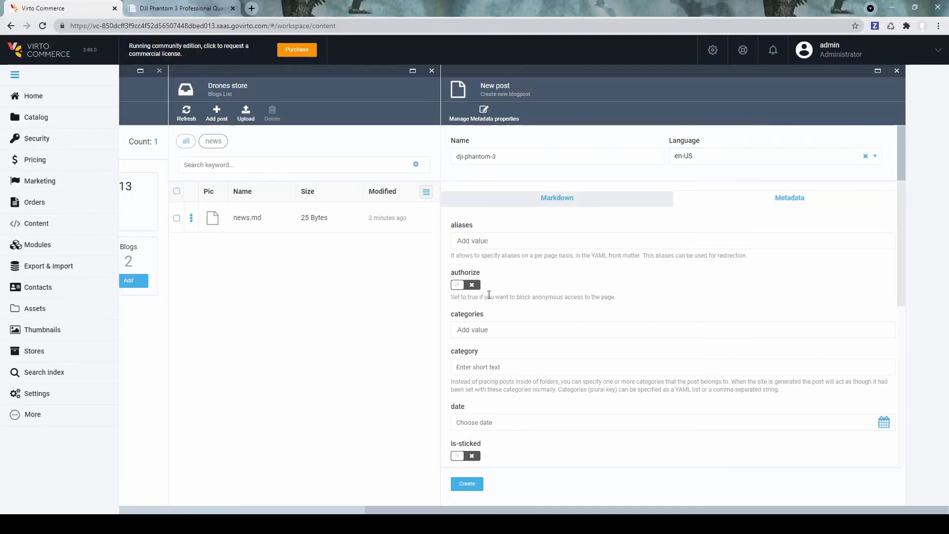
scroll(793, 348, "down", 2)
left_click(882, 340)
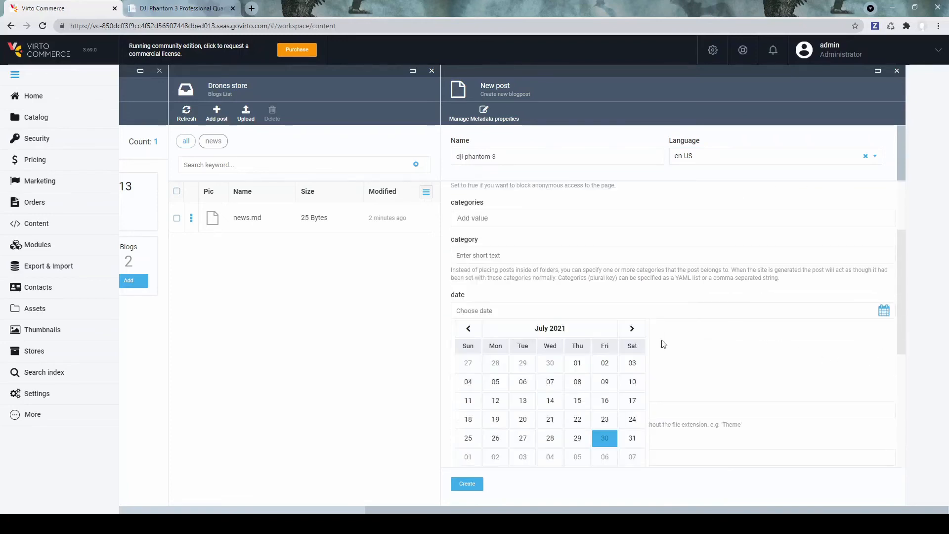
left_click(605, 438)
scroll(638, 401, "down", 3)
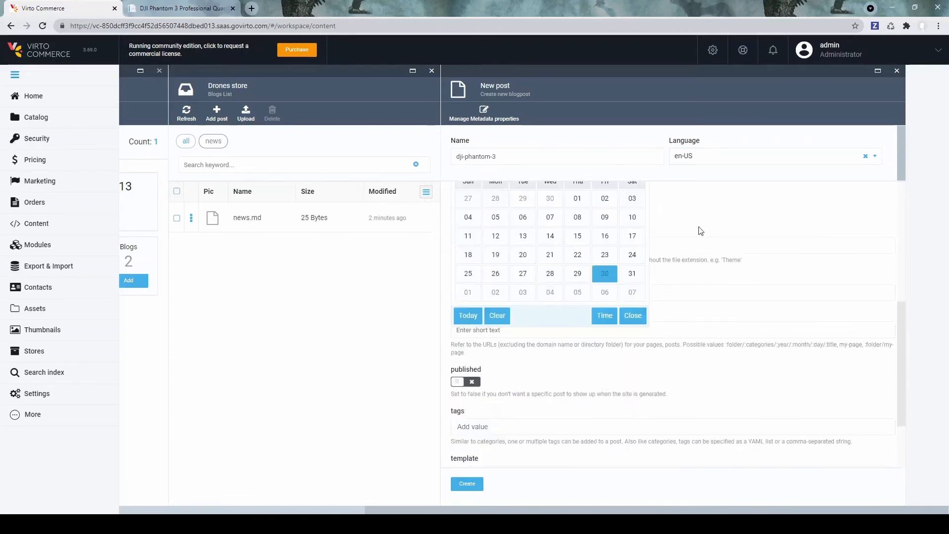
left_click(635, 319)
left_click(462, 400)
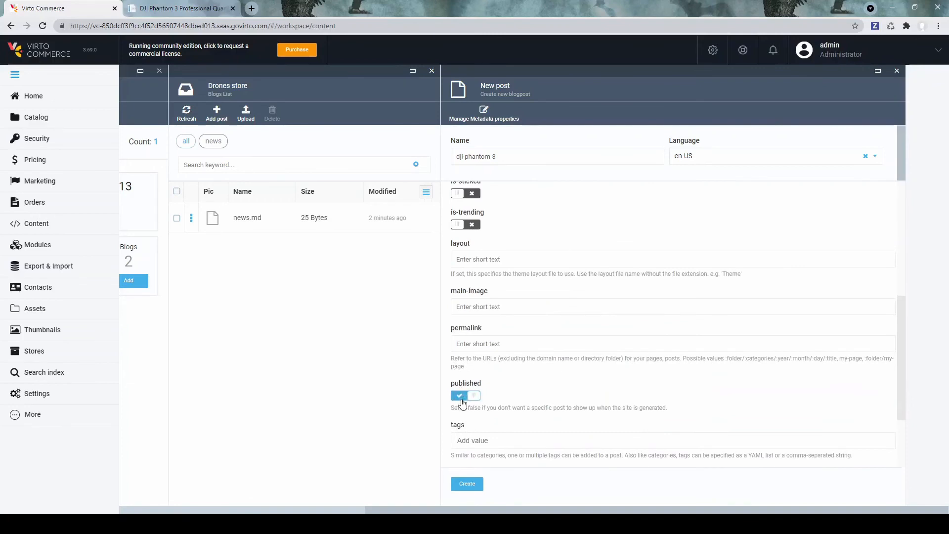
scroll(462, 403, "down", 2)
left_click(495, 431)
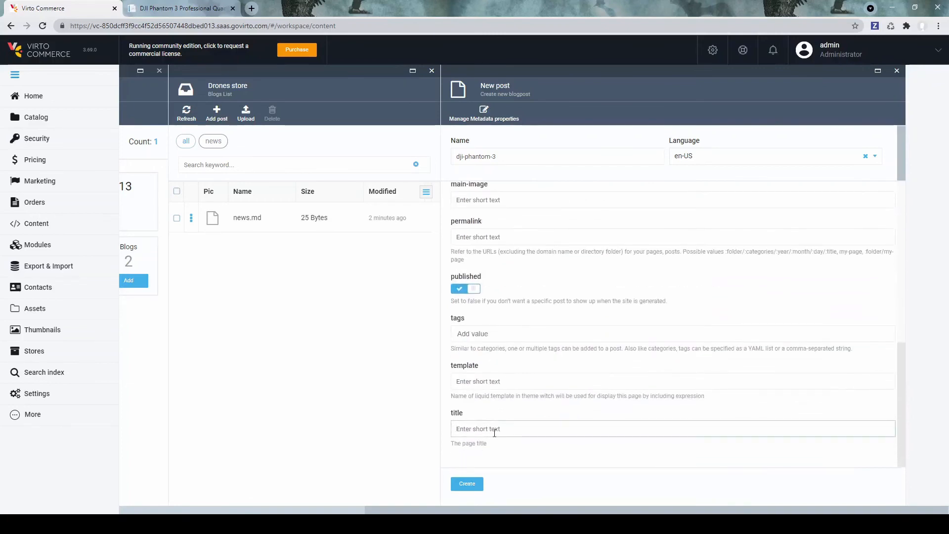
type("DJI Phantom 3")
left_click(474, 485)
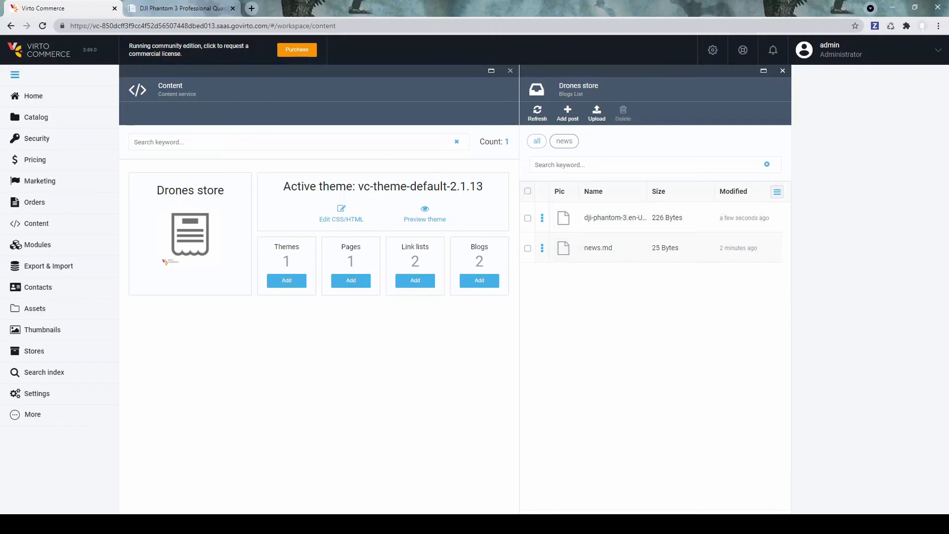
Add a Blogs link to the main-menu link list and save it.
left_click(427, 270)
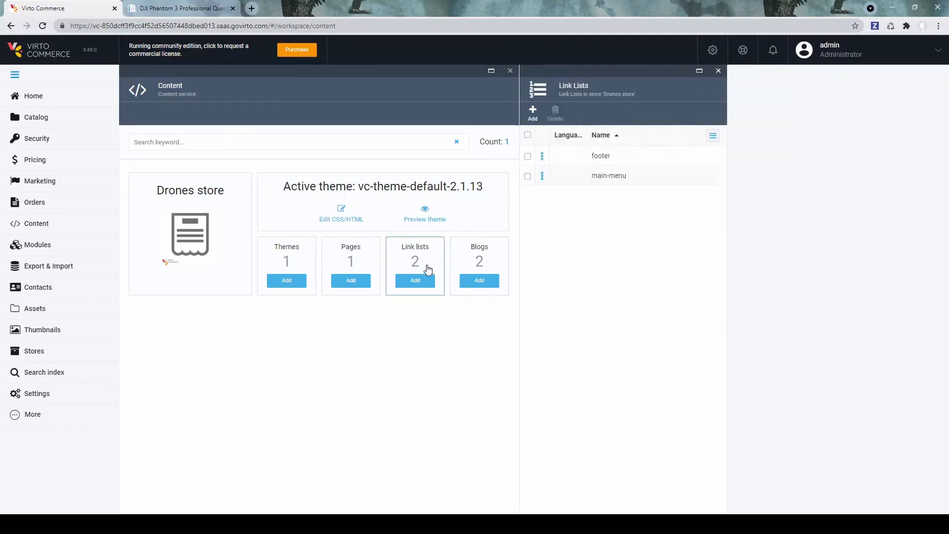
left_click(598, 185)
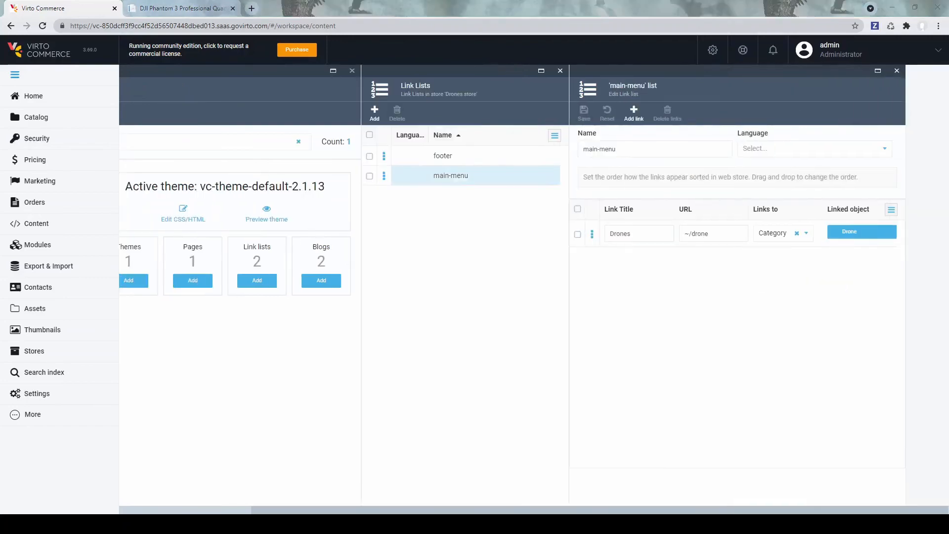
left_click(642, 112)
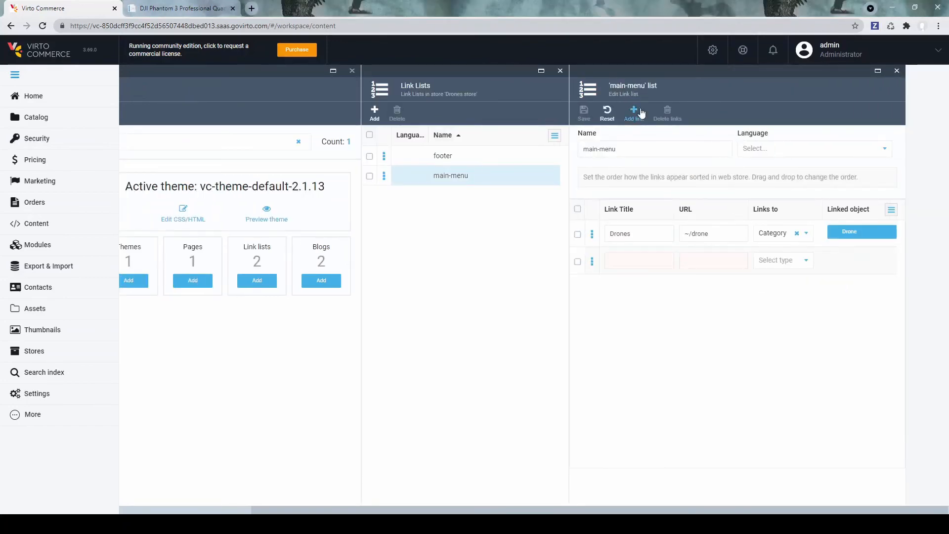
left_click(627, 262)
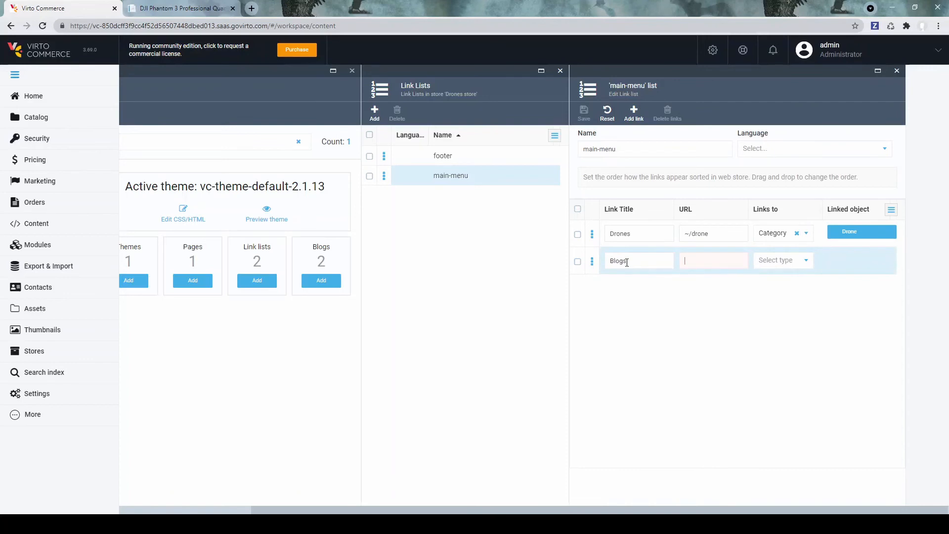
type("/blogs/news")
left_click(587, 122)
Create a Blogs link list with News linking to ~/blogs/news and Posts to ~/blogs/posts.
left_click(375, 114)
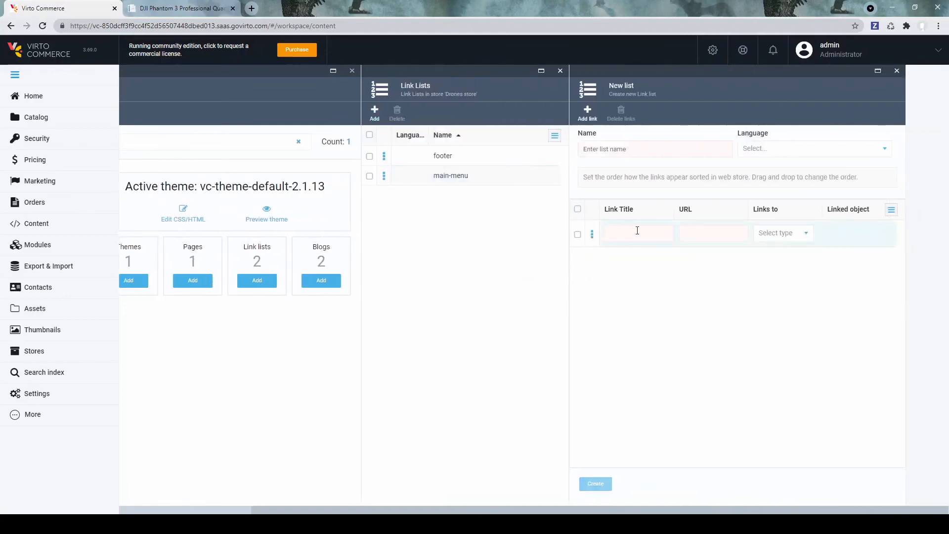
type("Blogs")
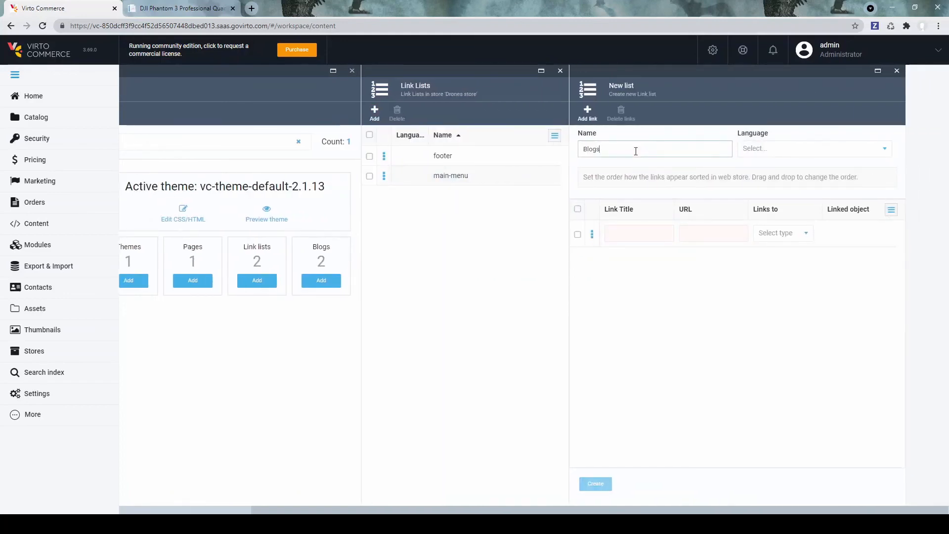
left_click(635, 233)
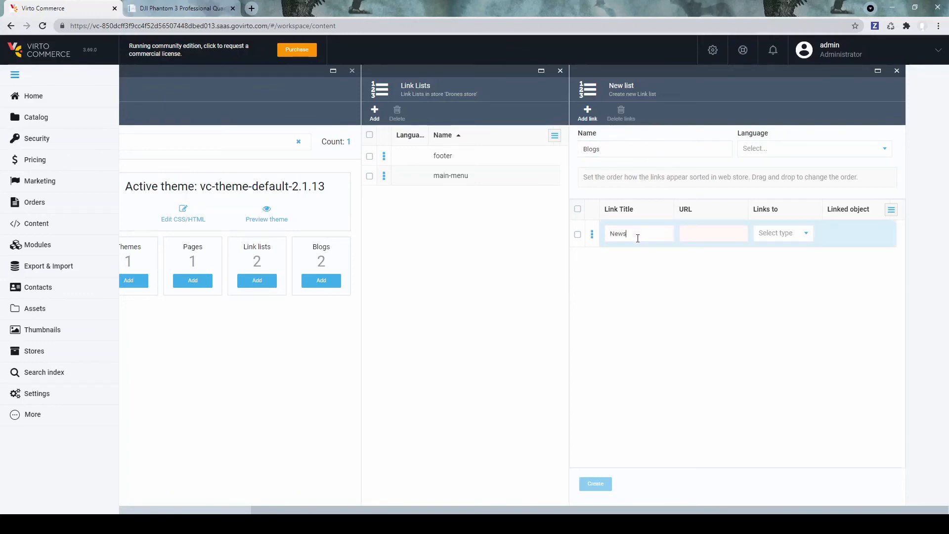
left_click(587, 113)
left_click(626, 260)
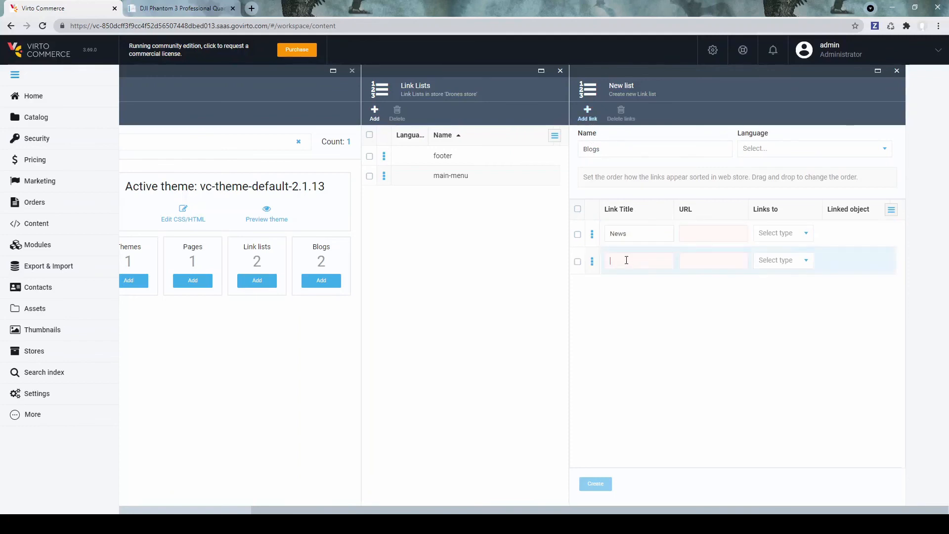
type("Posts")
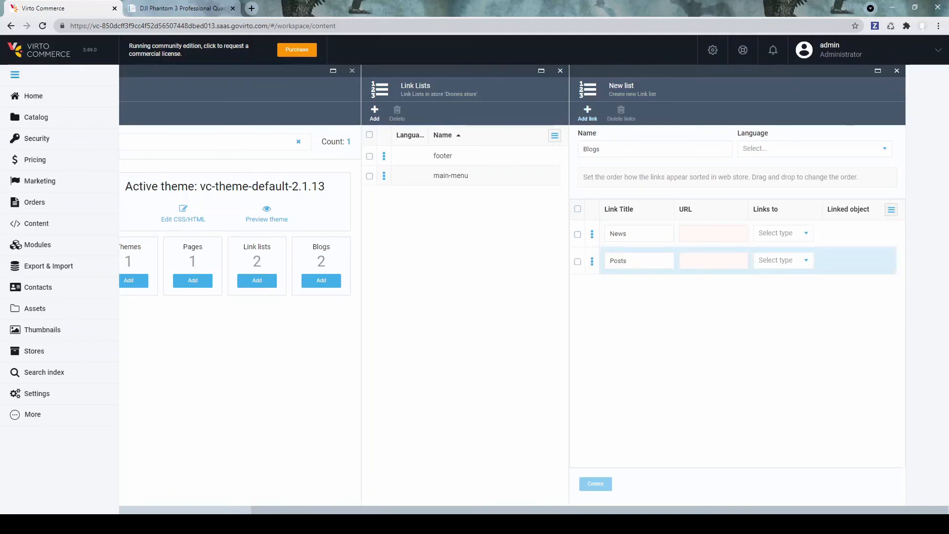
left_click(701, 234)
type("~/blogs/news")
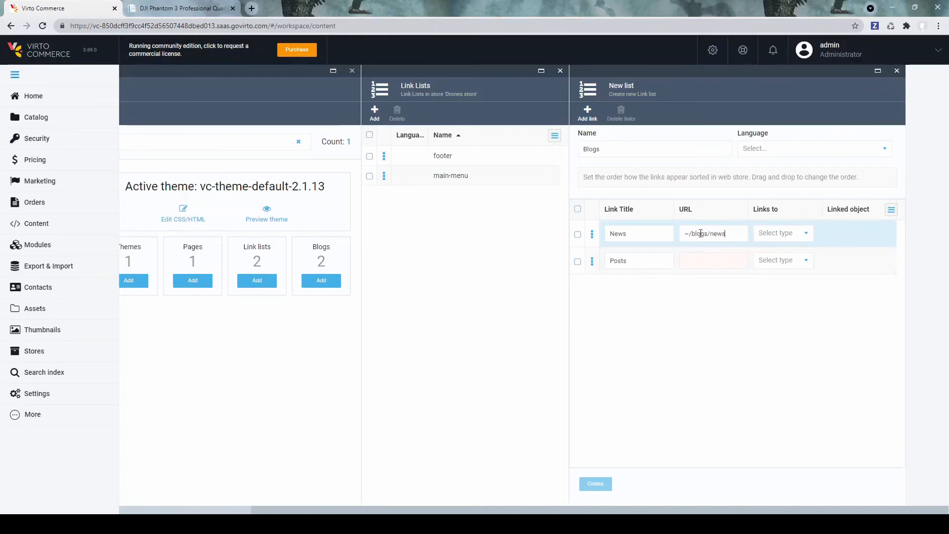
key("Tab")
left_click(714, 260)
type("~/blogs/posts")
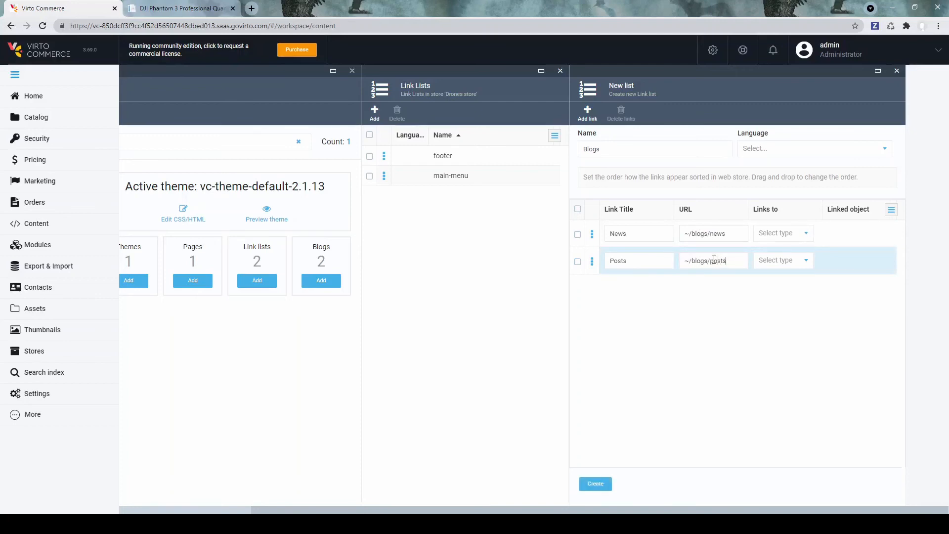
left_click(601, 485)
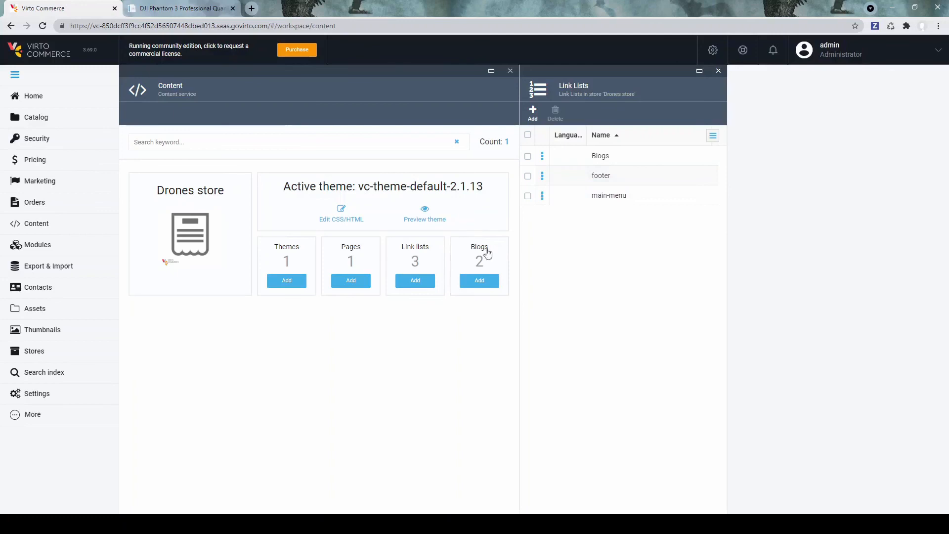
Reload the storefront and open the DJI Phantom 3 article via BLOGS > News.
left_click(162, 9)
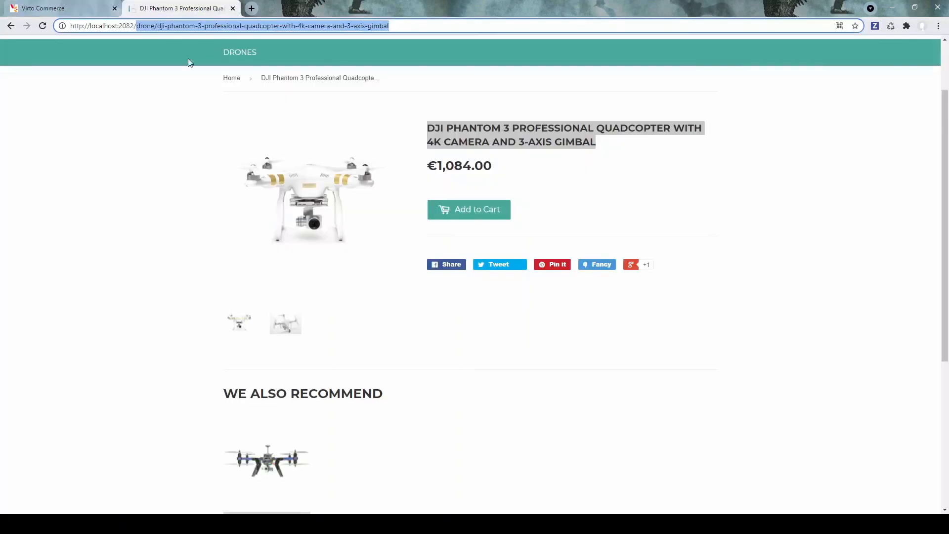
scroll(284, 114, "up", 2)
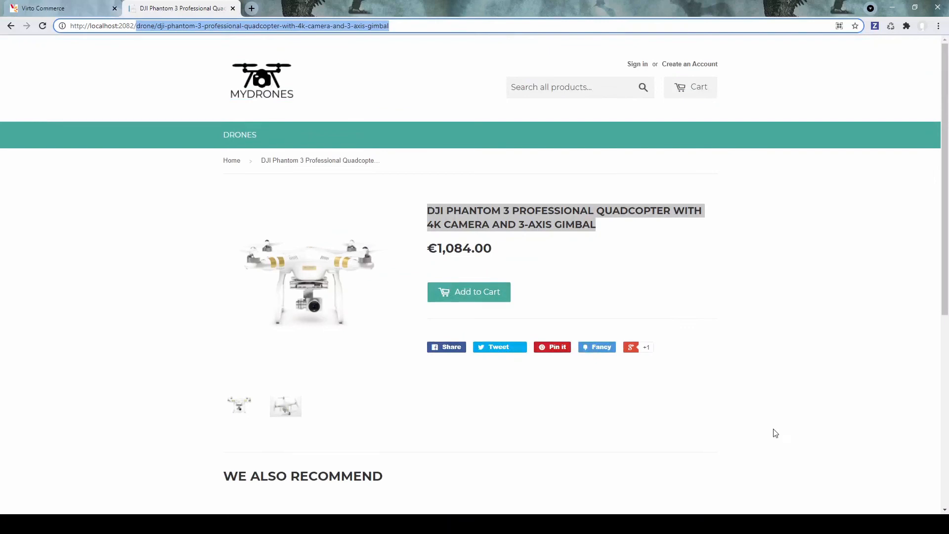
key("Return")
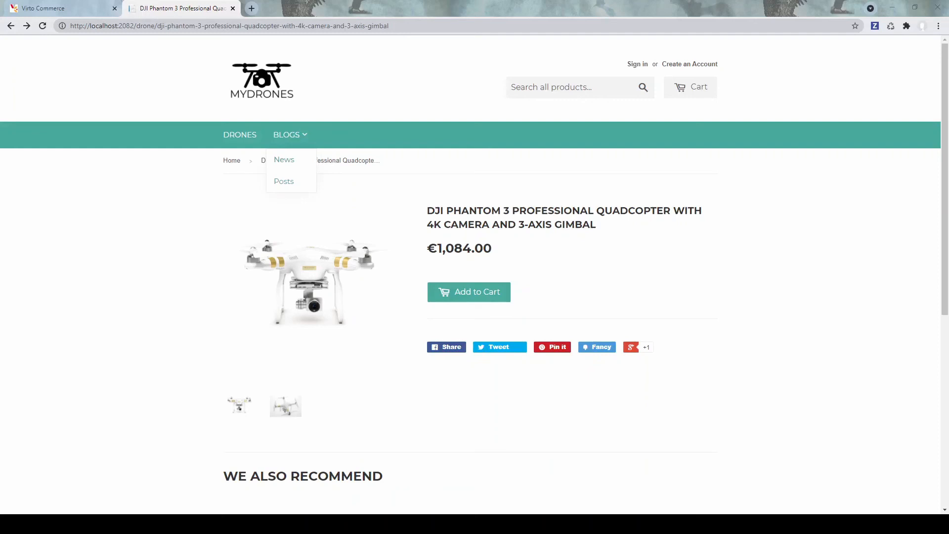
left_click(285, 161)
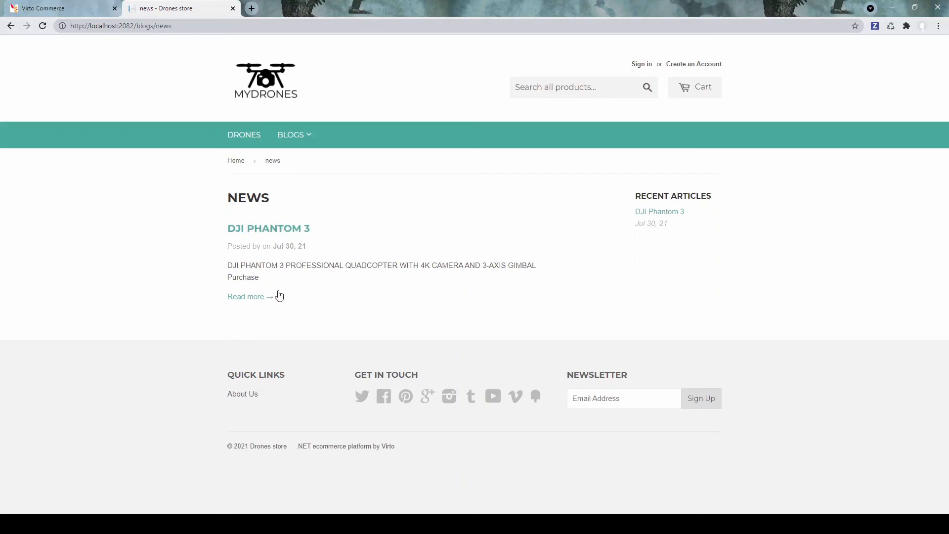
left_click(253, 300)
left_click_drag(229, 241, 568, 254)
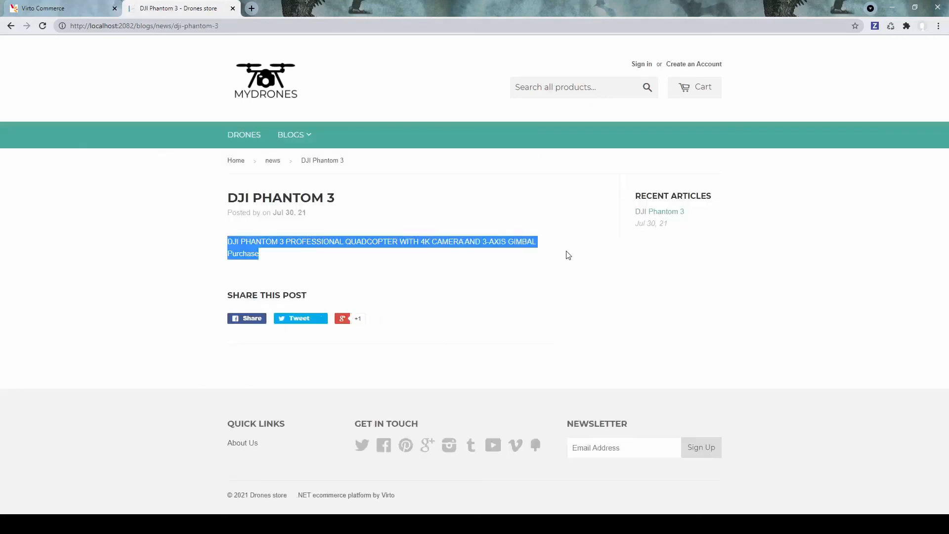
left_click(266, 265)
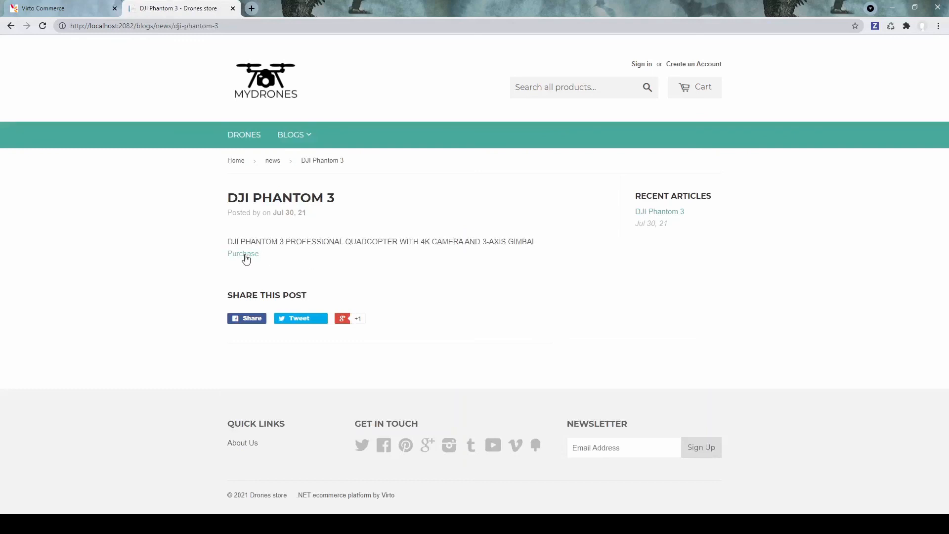
Follow the post's Purchase link, open BLOGS > Posts, then return to the admin.
left_click(246, 259)
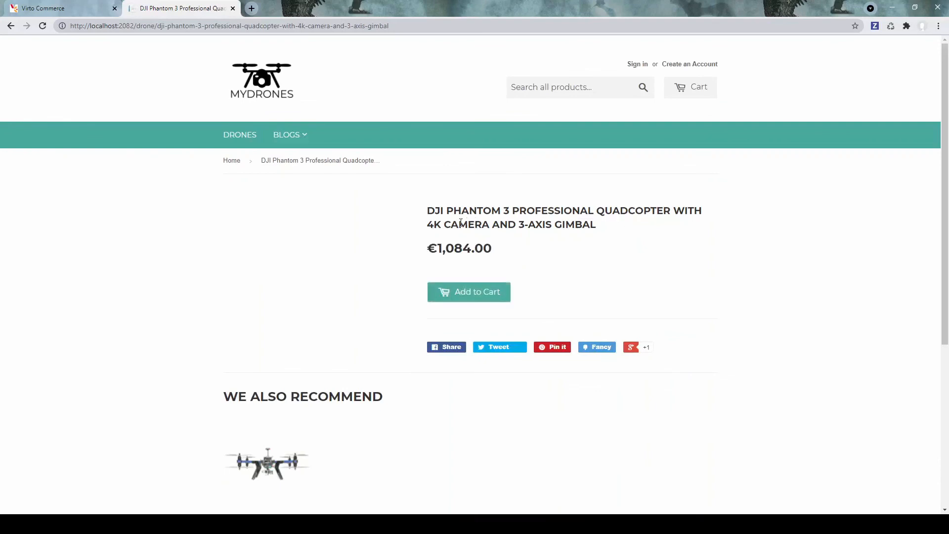
mouse_move(287, 143)
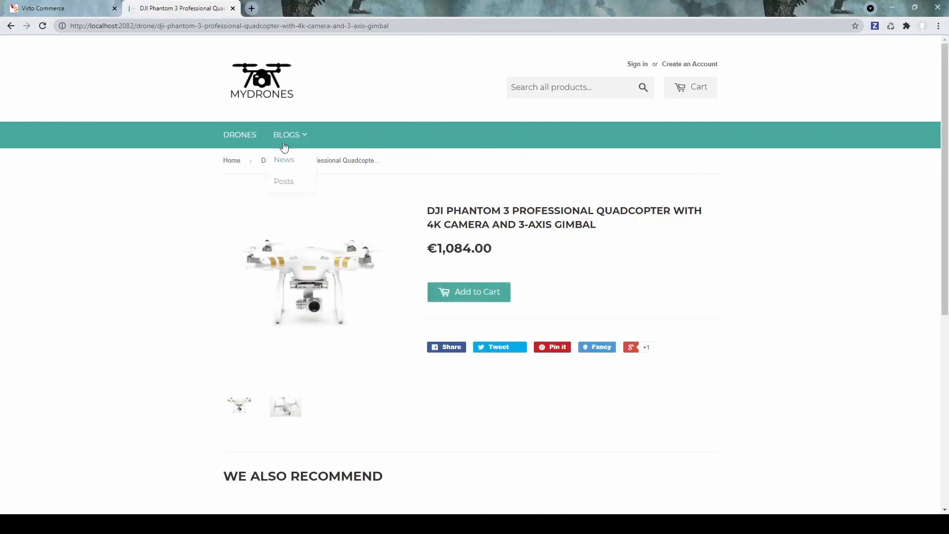
left_click(287, 185)
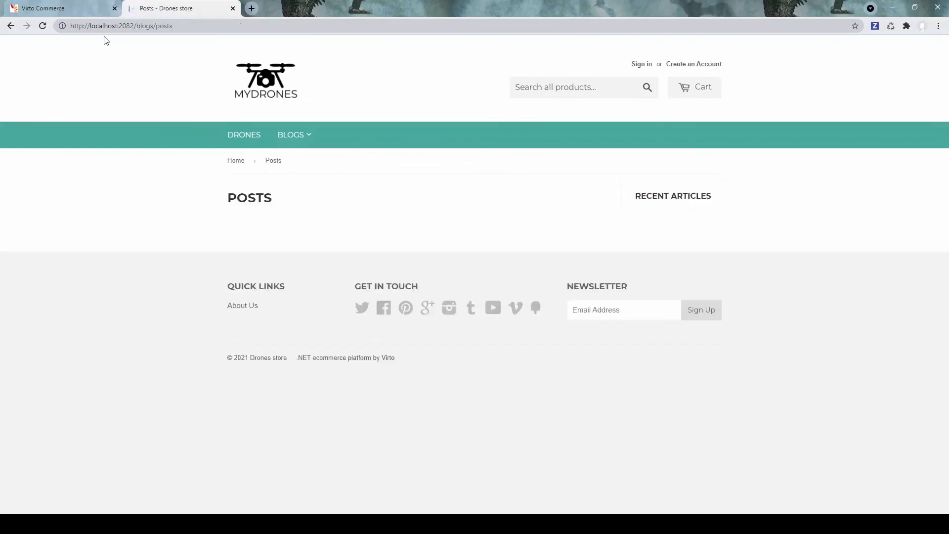
left_click(87, 11)
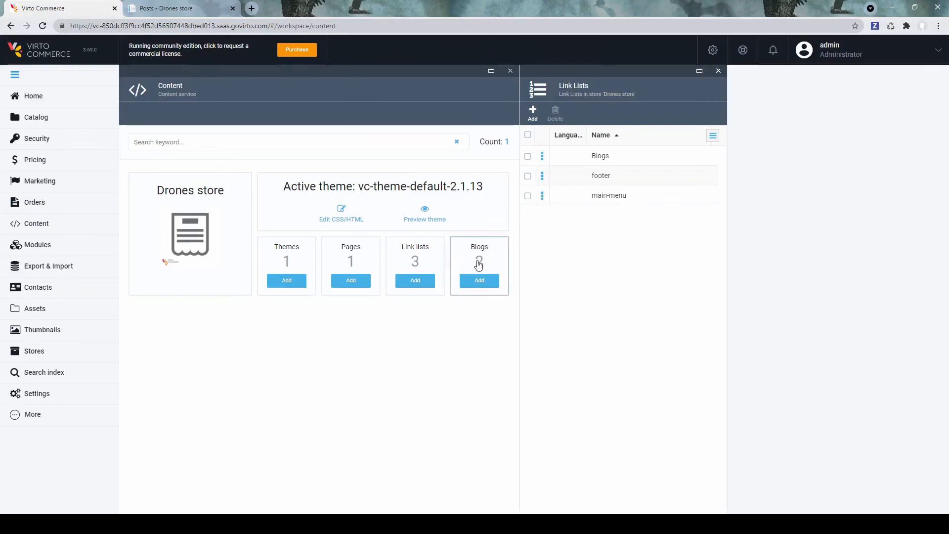
Open the posts blog showing posts.md (22 Bytes), after checking the storefront's Posts and News pages.
left_click(477, 260)
left_click(612, 229)
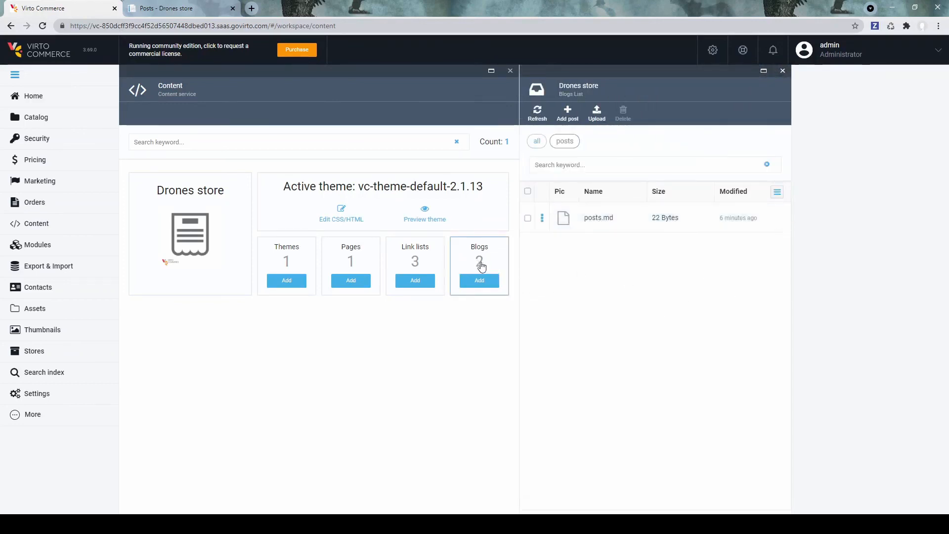
left_click(196, 9)
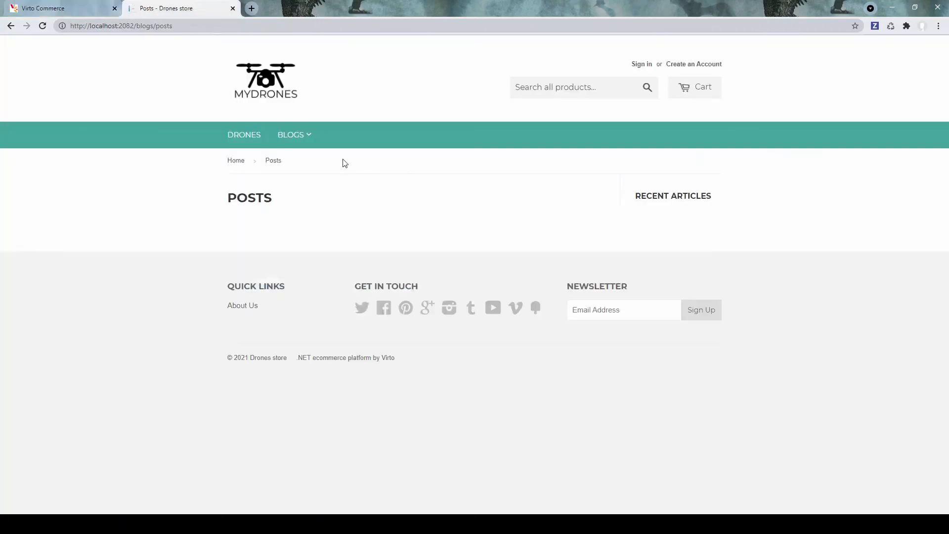
left_click(306, 134)
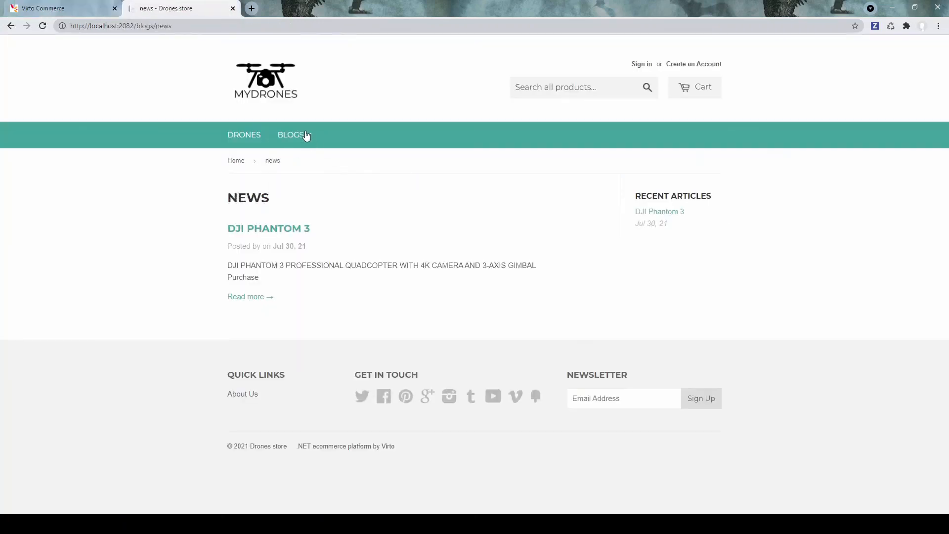
mouse_move(300, 136)
left_click(89, 8)
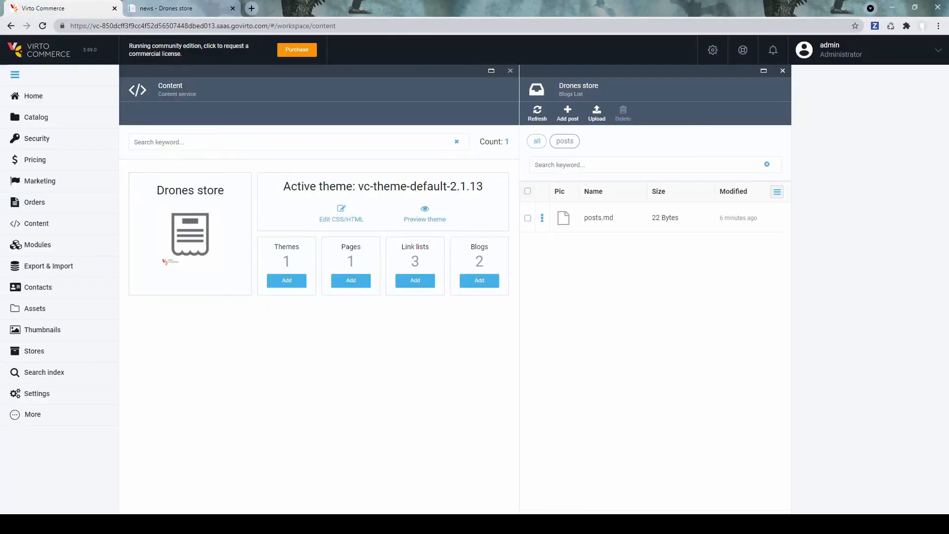